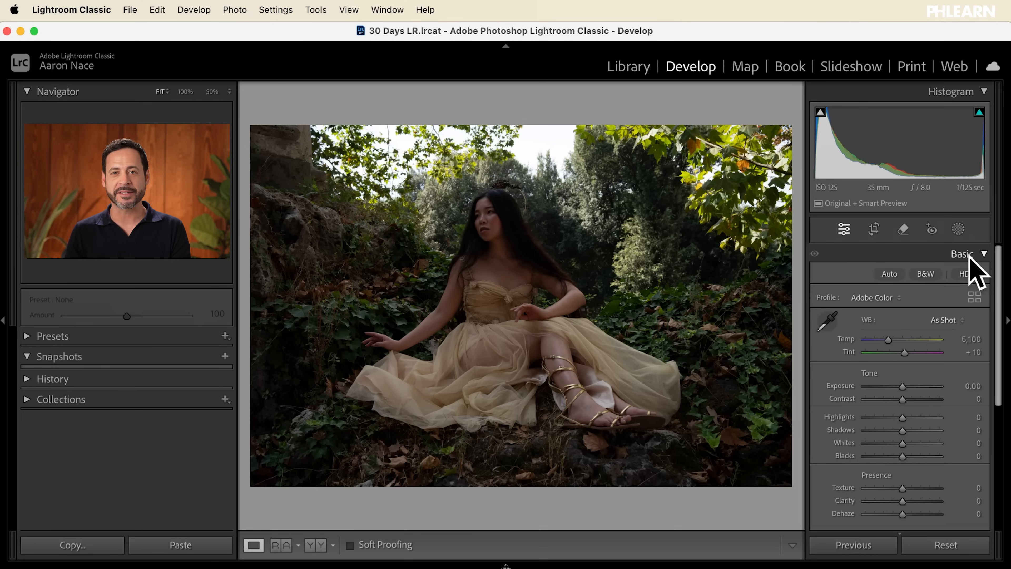
Apply automatic tone corrections to the photo and create a mask of the background
left_click(890, 273)
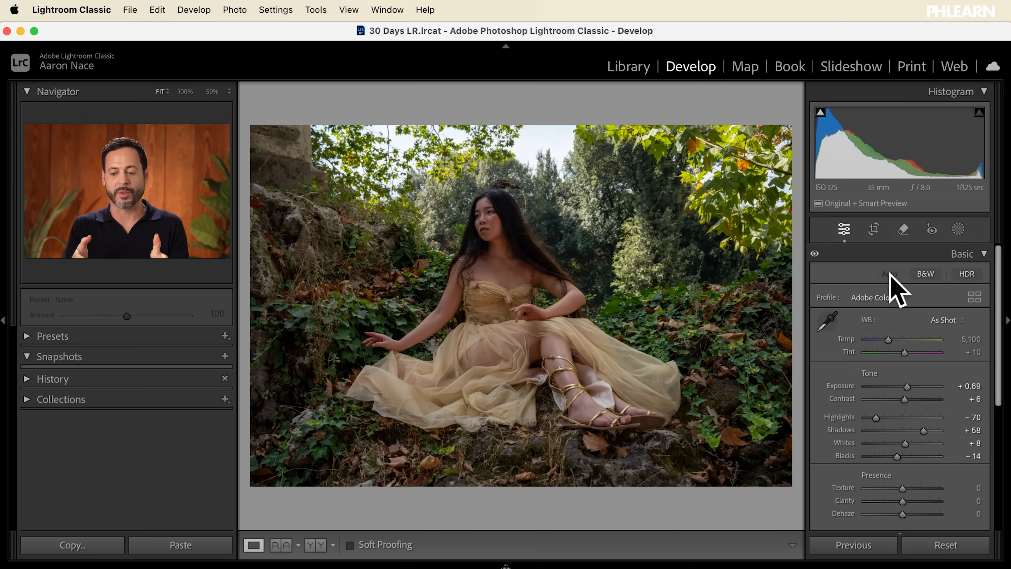
left_click(958, 231)
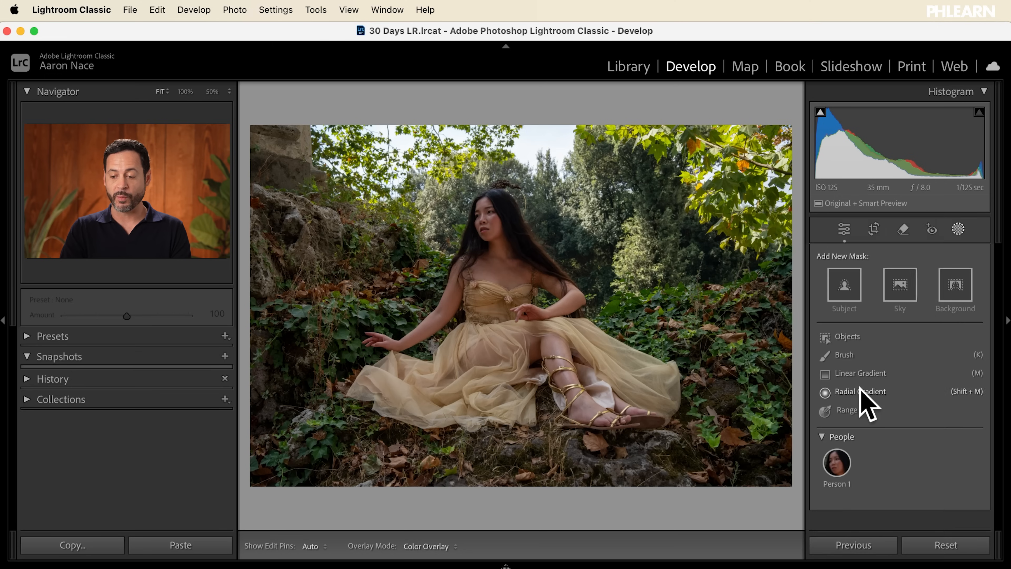
left_click(952, 295)
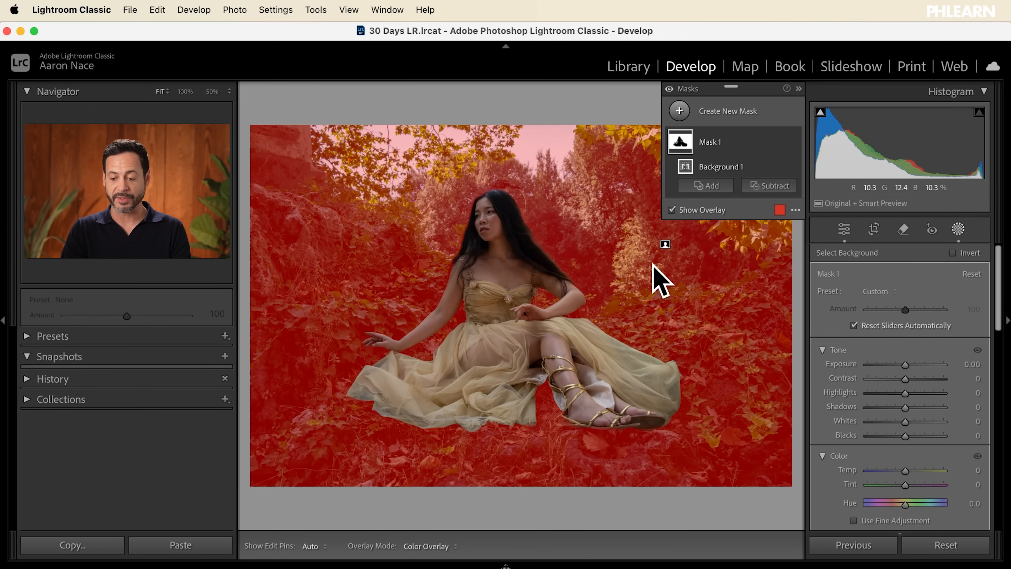
Set the background mask's Tint to -52, Saturation to 33 and Temp to 9, and compare the result by toggling its visibility
scroll(852, 398, "down", 5)
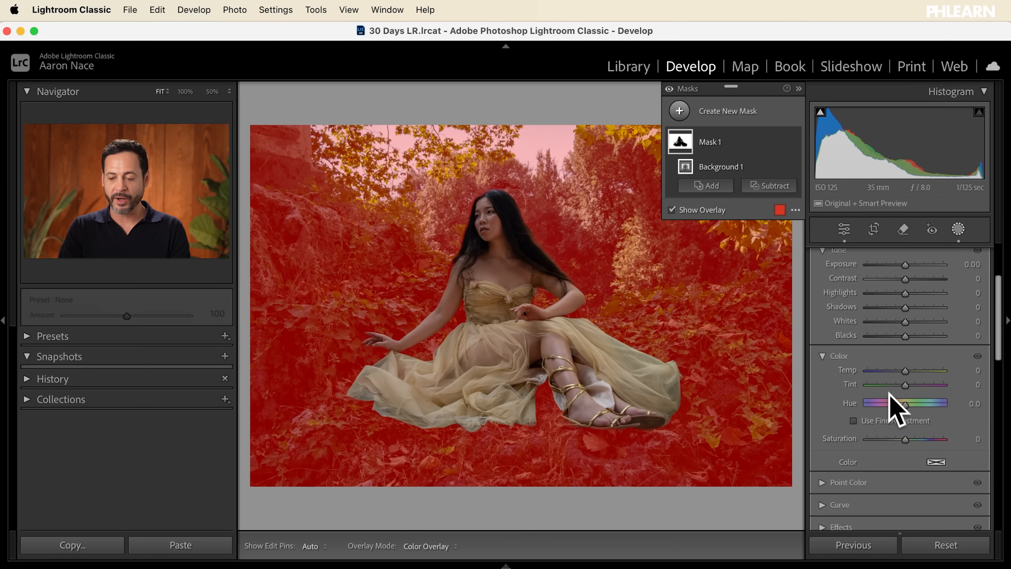
left_click_drag(904, 386, 883, 382)
left_click_drag(905, 436, 915, 436)
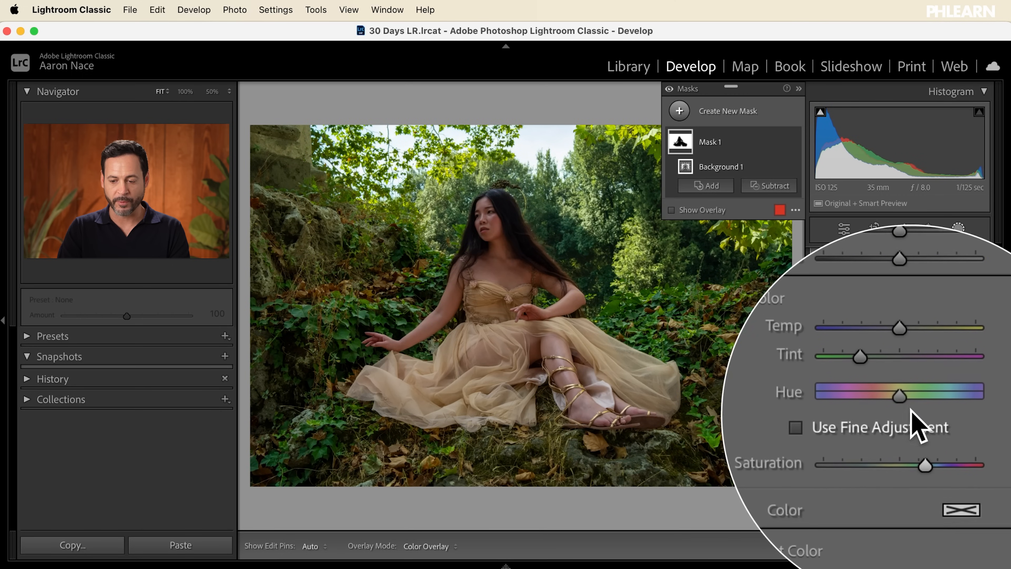
left_click_drag(908, 376, 909, 372)
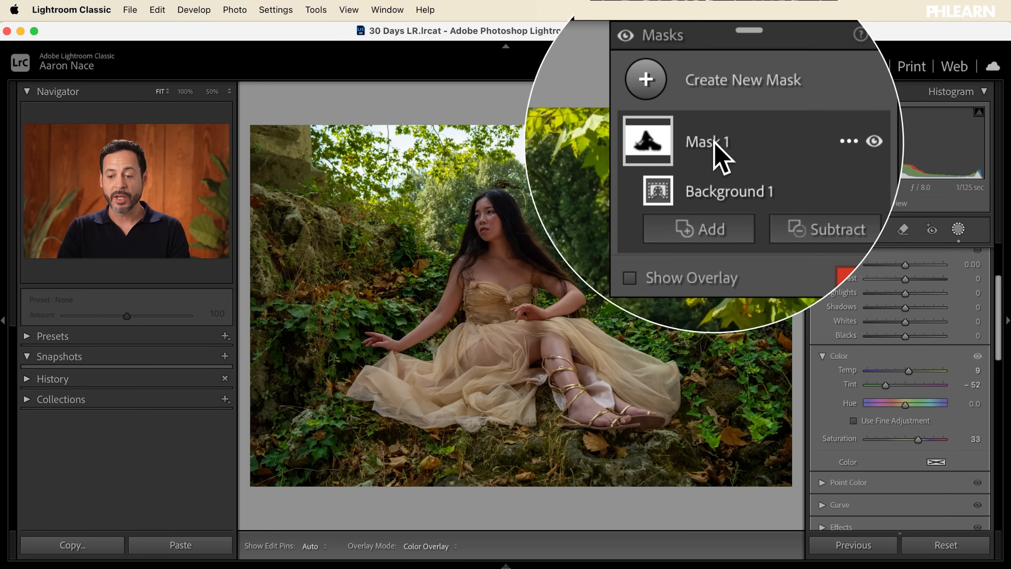
left_click(793, 143)
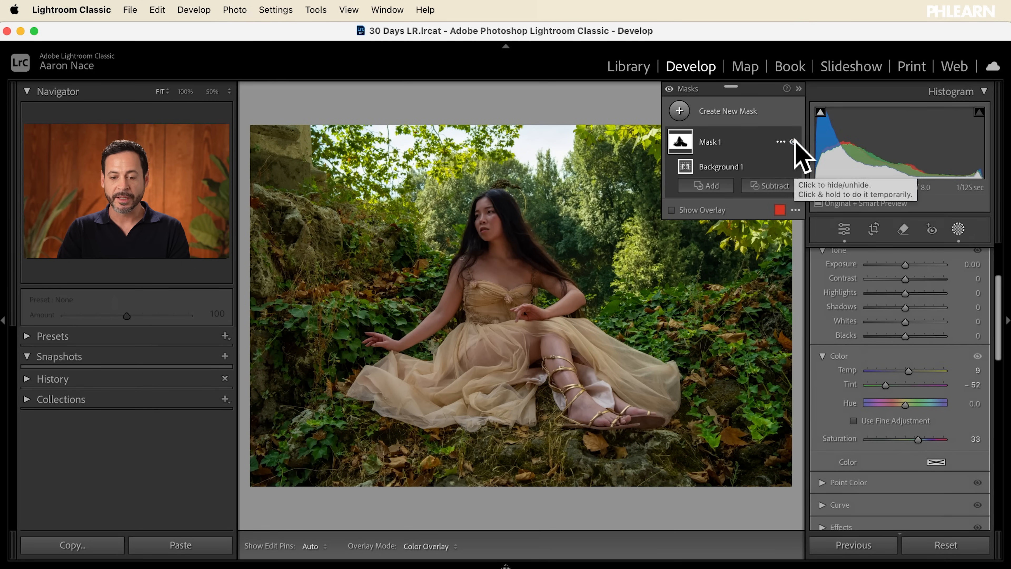
Add a sky mask and cool it by setting its Temp to -50
left_click(720, 113)
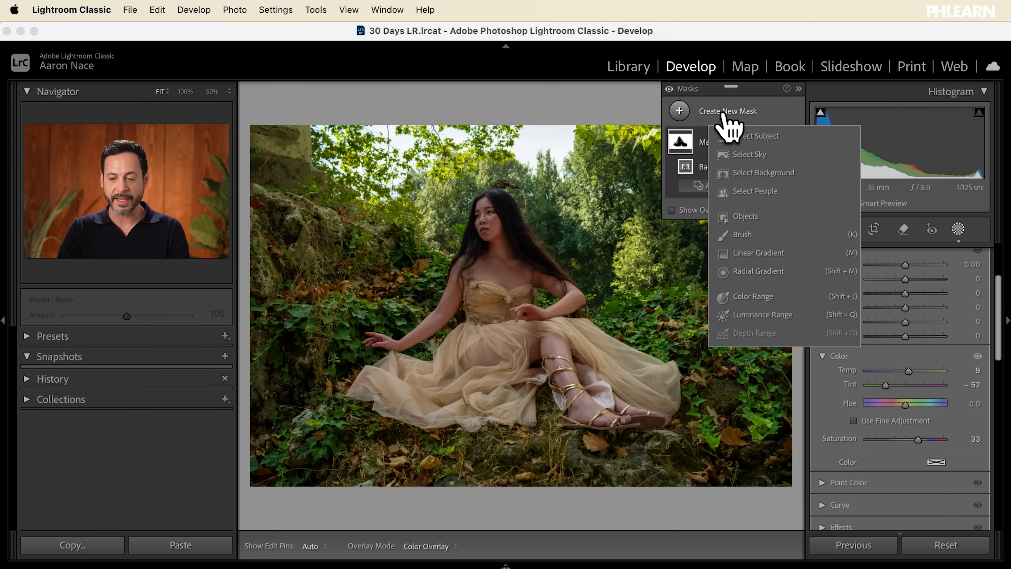
left_click(757, 155)
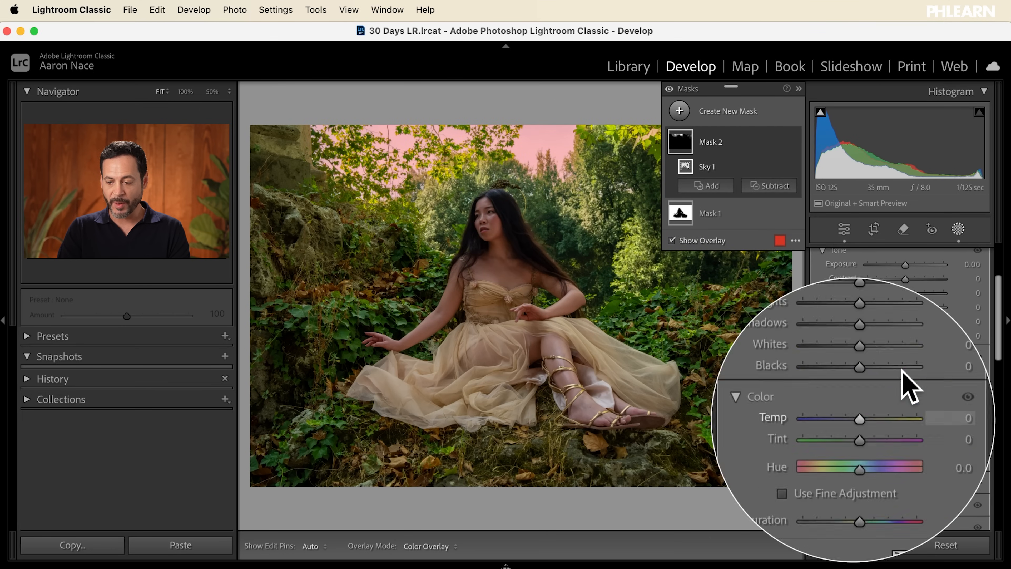
left_click_drag(905, 371, 885, 372)
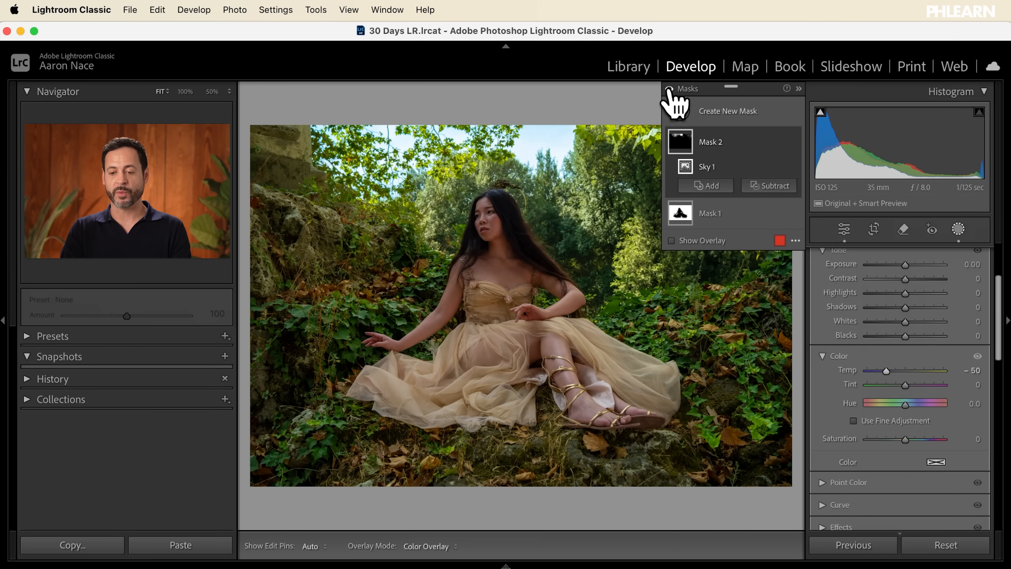
Add a subject mask and set its Exposure to 0.20 and Highlights to 20, keeping Shadows at 0
left_click(680, 112)
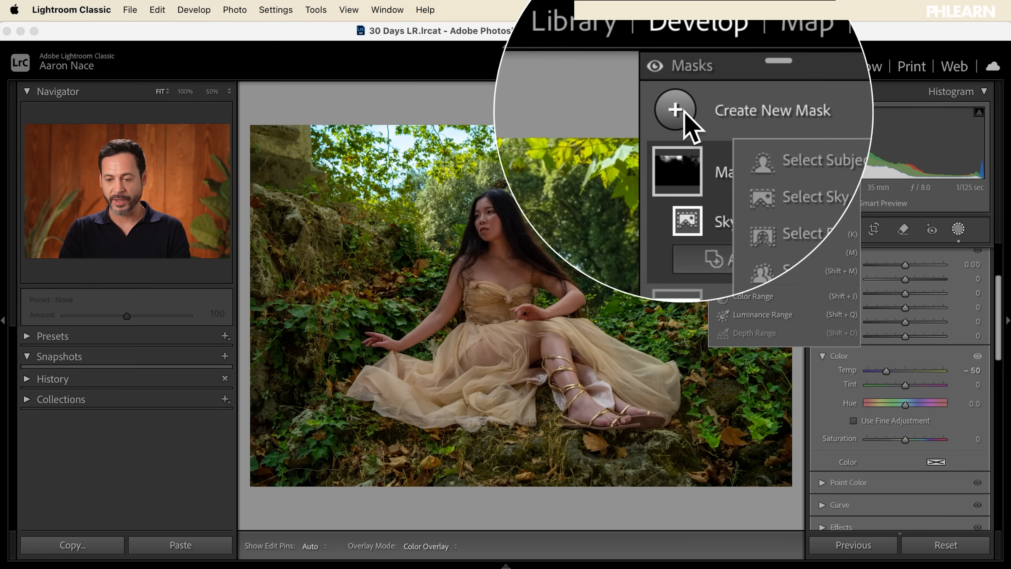
left_click(734, 137)
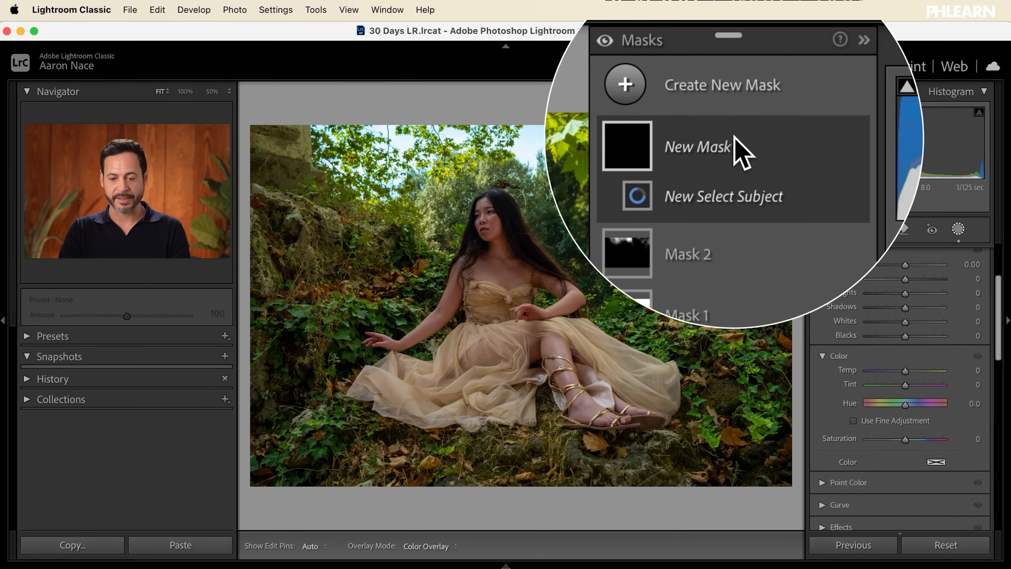
scroll(867, 342, "up", 5)
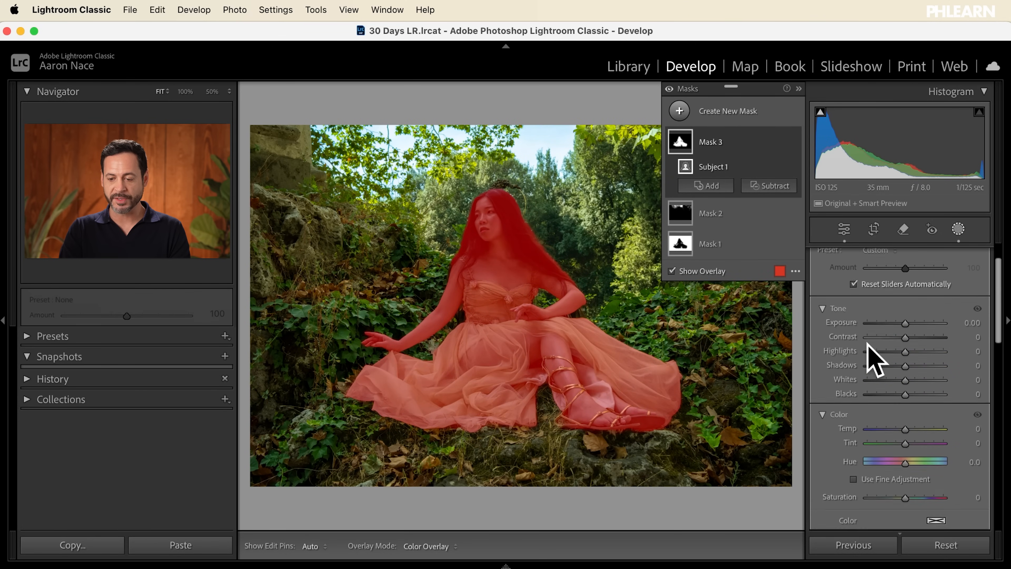
left_click_drag(904, 348, 901, 392)
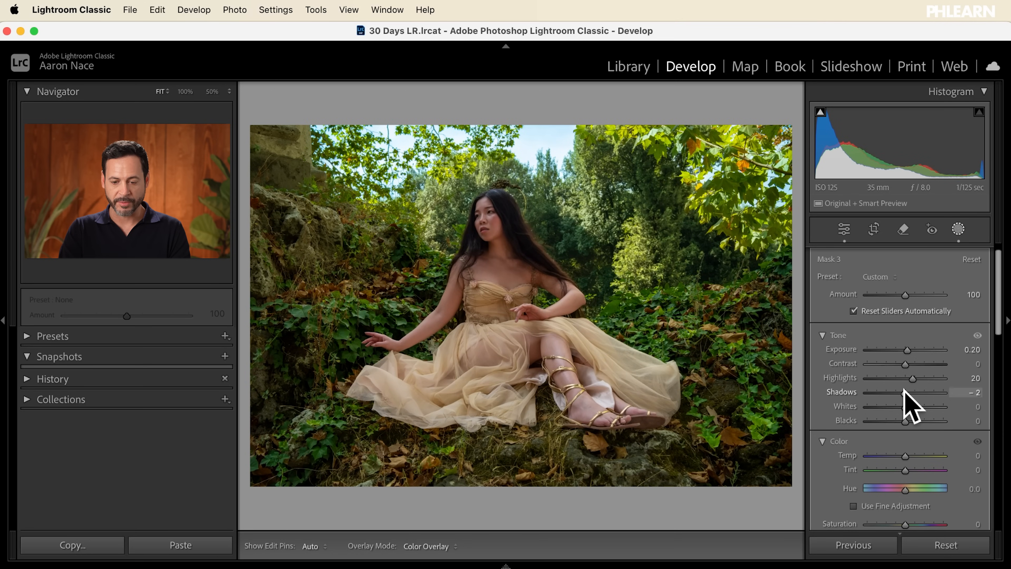
left_click_drag(905, 392, 905, 392)
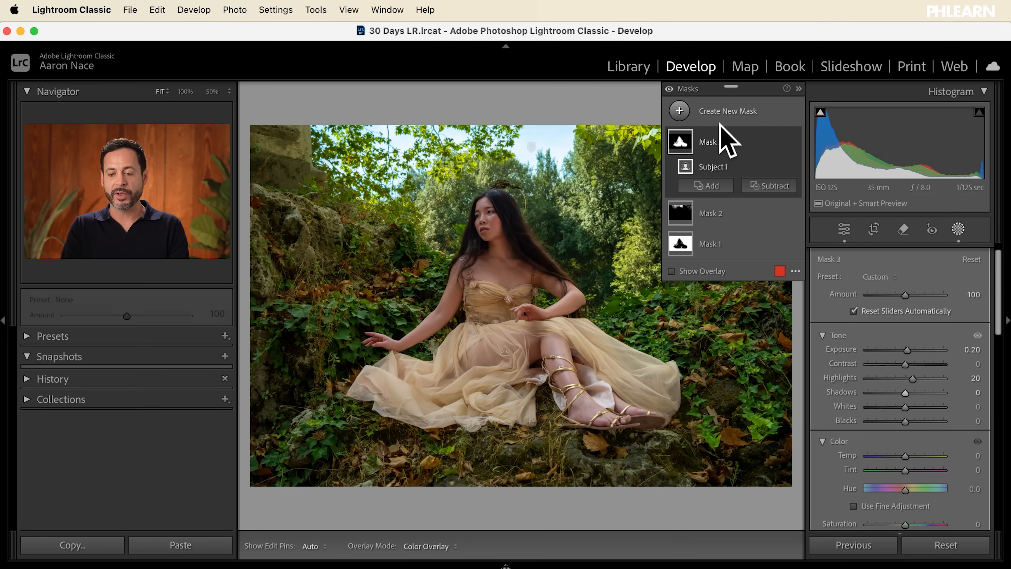
Add a large radial gradient mask centred on the woman's upper body, reaching from above her head to her lap
left_click(719, 116)
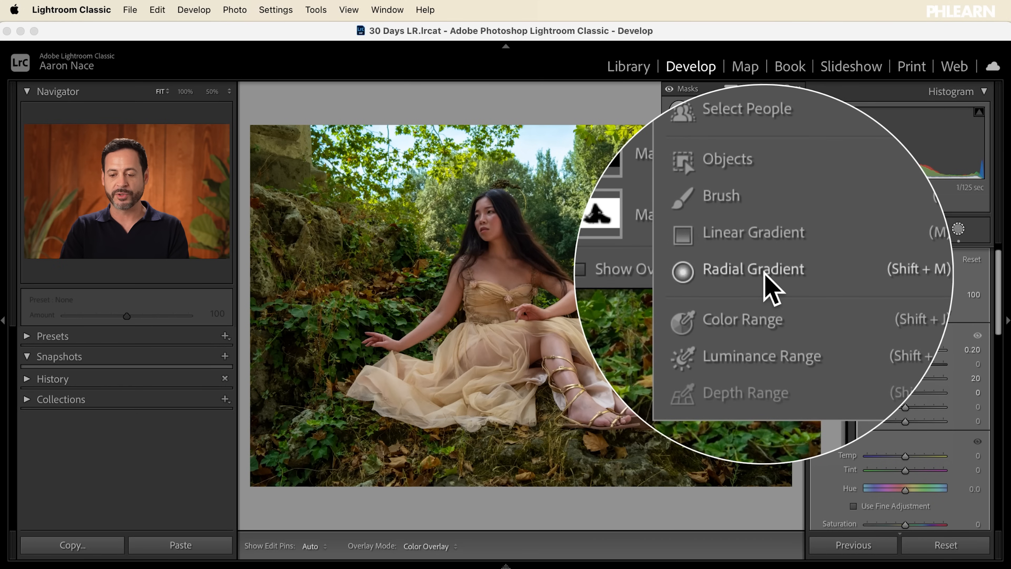
left_click(764, 274)
left_click_drag(495, 248, 648, 388)
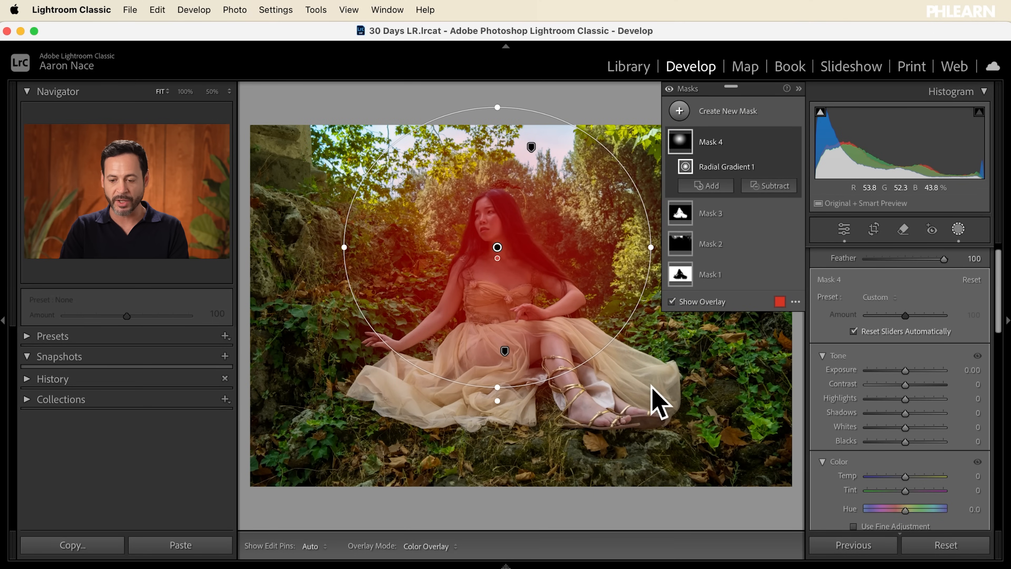
Set the radial gradient mask's Shadows to 92, Contrast to -66, Temp to 80 and Exposure to 1.28
left_click_drag(905, 412, 922, 413)
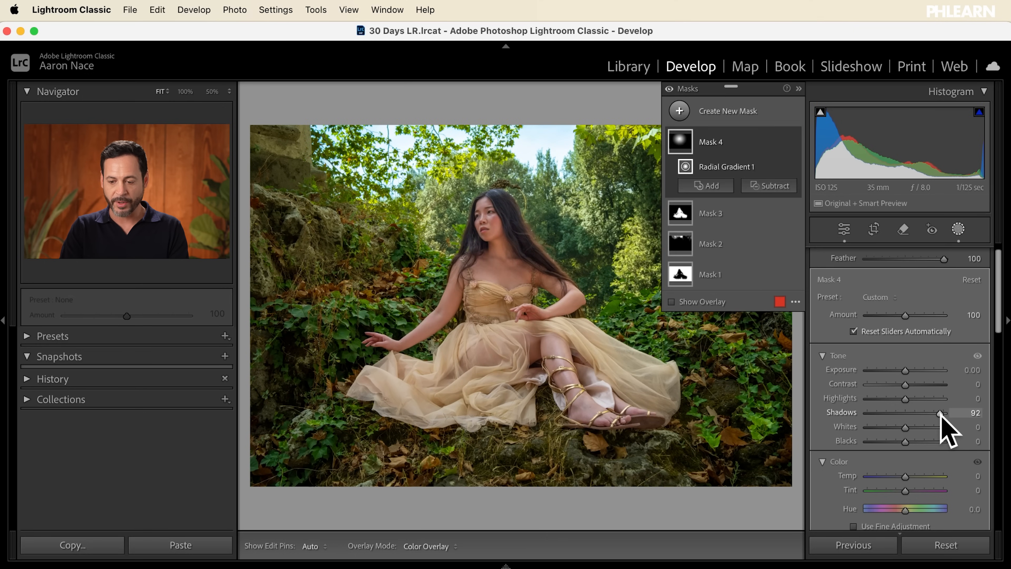
mouse_move(904, 384)
left_mouse_down()
mouse_move(879, 384)
mouse_move(914, 372)
left_mouse_up()
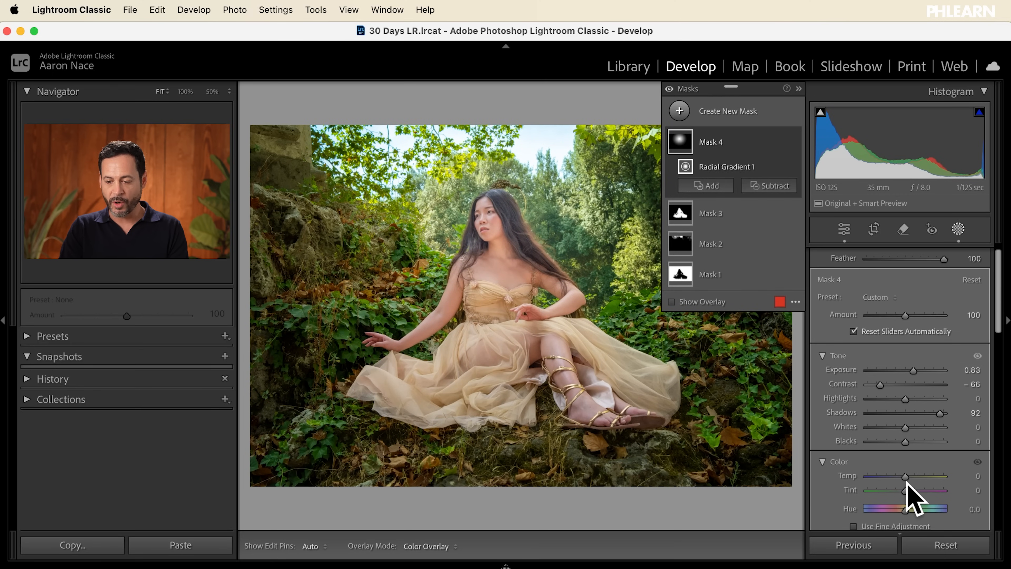
scroll(907, 482, "down", 2)
scroll(906, 481, "down", 1)
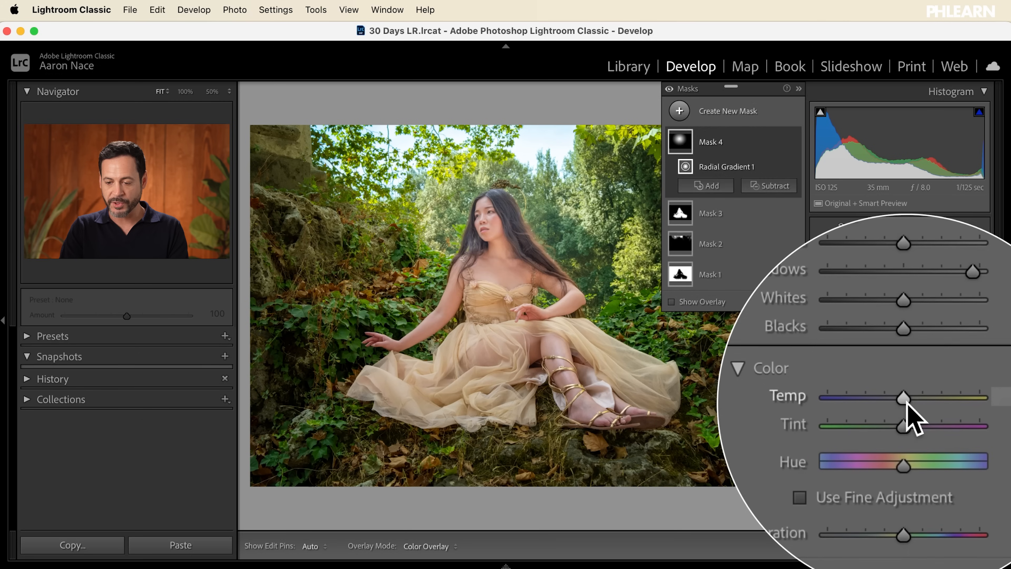
left_click_drag(906, 400, 935, 401)
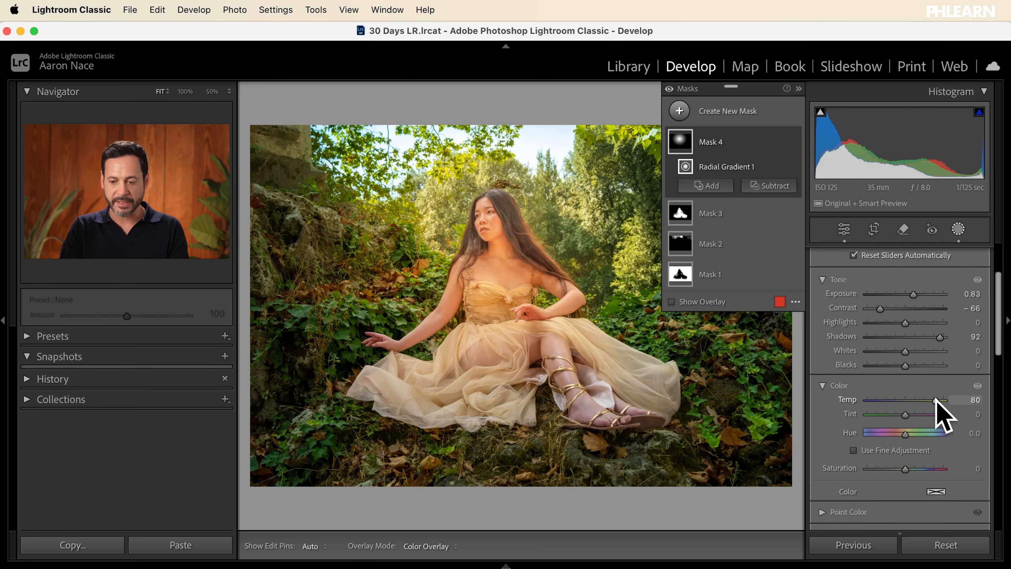
left_click_drag(915, 295, 918, 297)
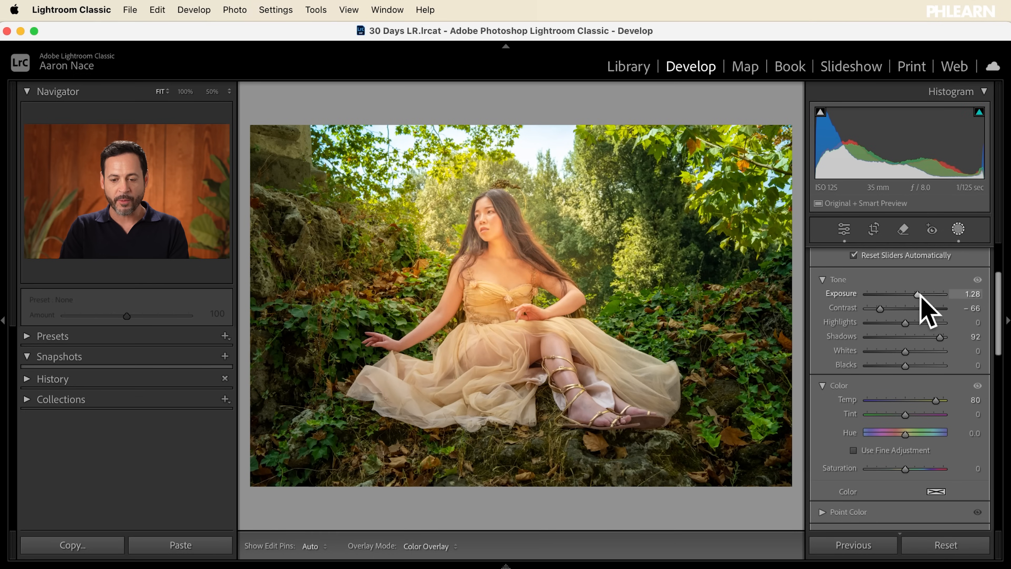
left_click_drag(920, 298, 921, 298)
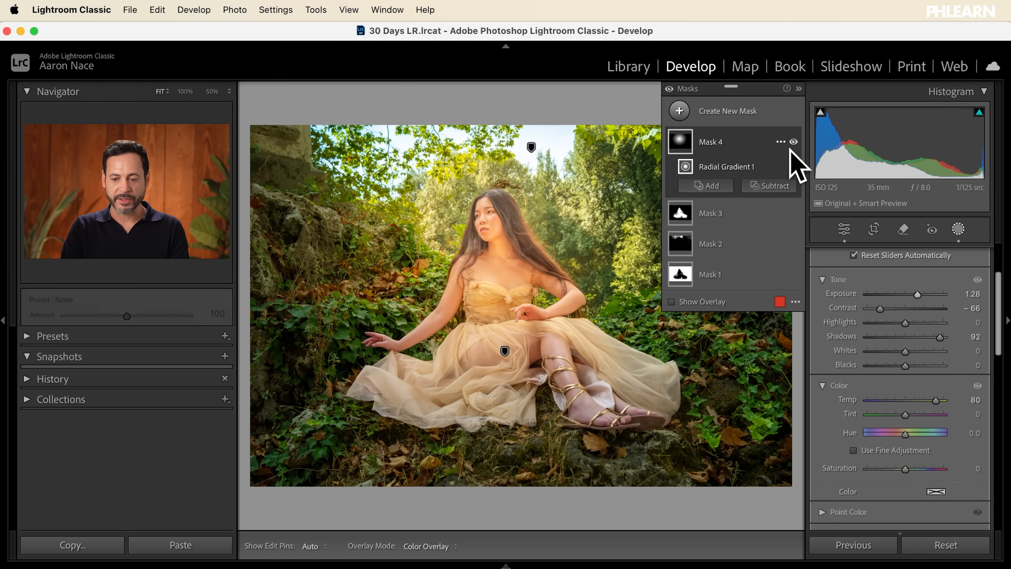
Compare the photo with and without the radial gradient mask's warm glow
left_click(793, 142)
left_click(792, 142)
left_click(793, 142)
left_click(793, 142)
left_click(793, 142)
left_click(793, 143)
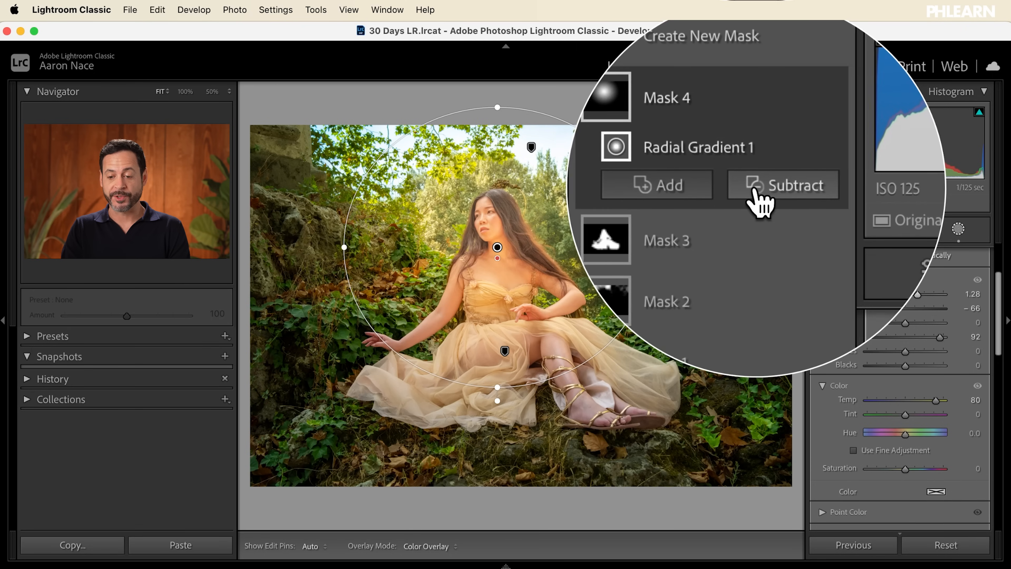
Subtract the automatically selected subject from the radial gradient mask
left_click(760, 194)
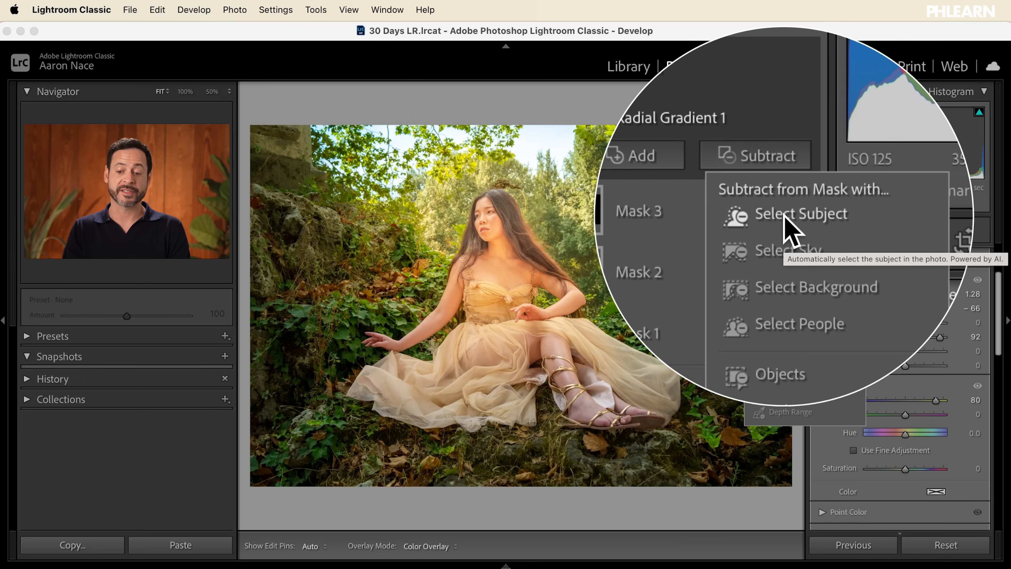
left_click(783, 214)
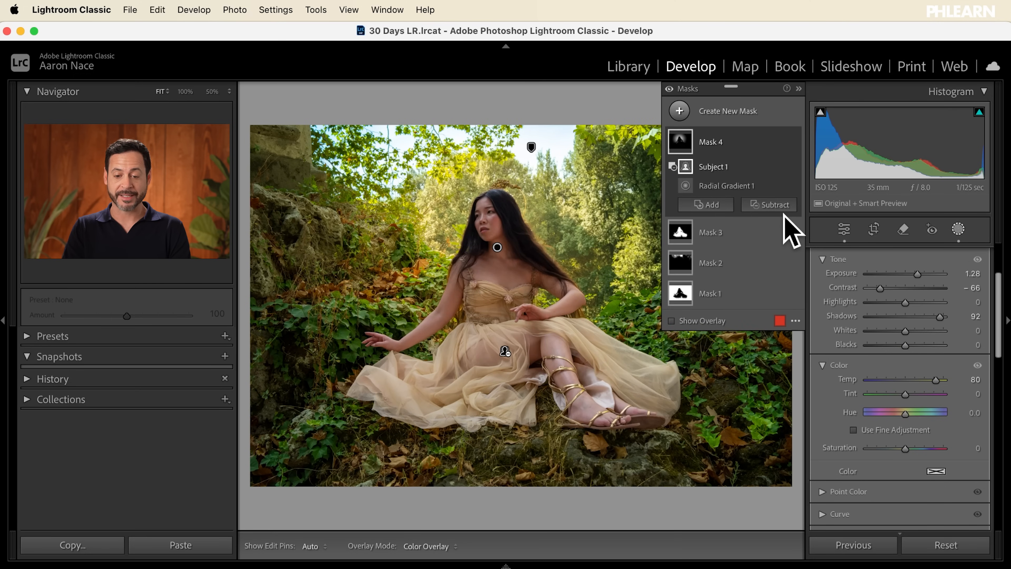
Examine the area covered by Mask 4 and compare the photo with the mask hidden and shown
mouse_move(686, 144)
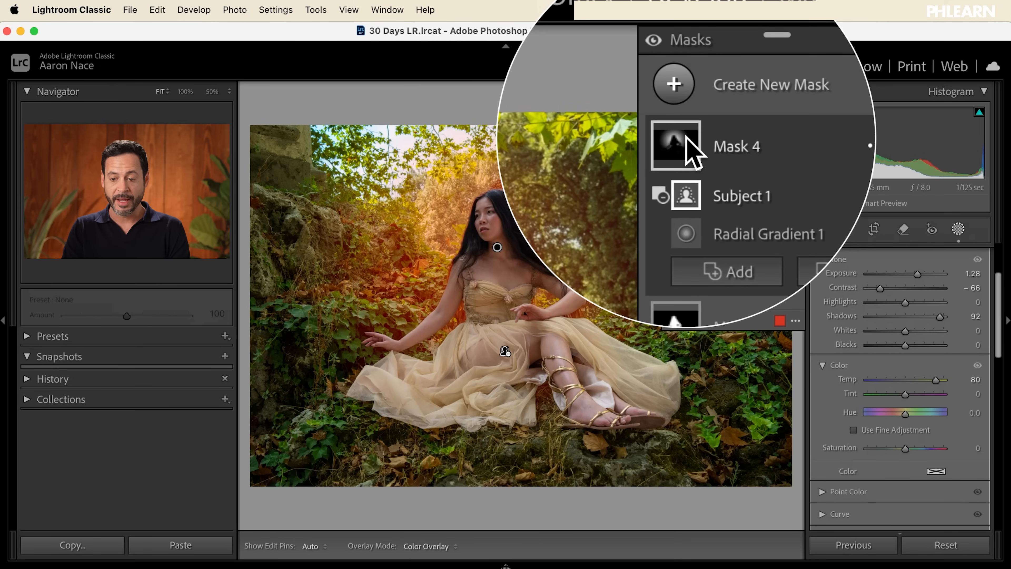
left_click(794, 141)
left_click(794, 141)
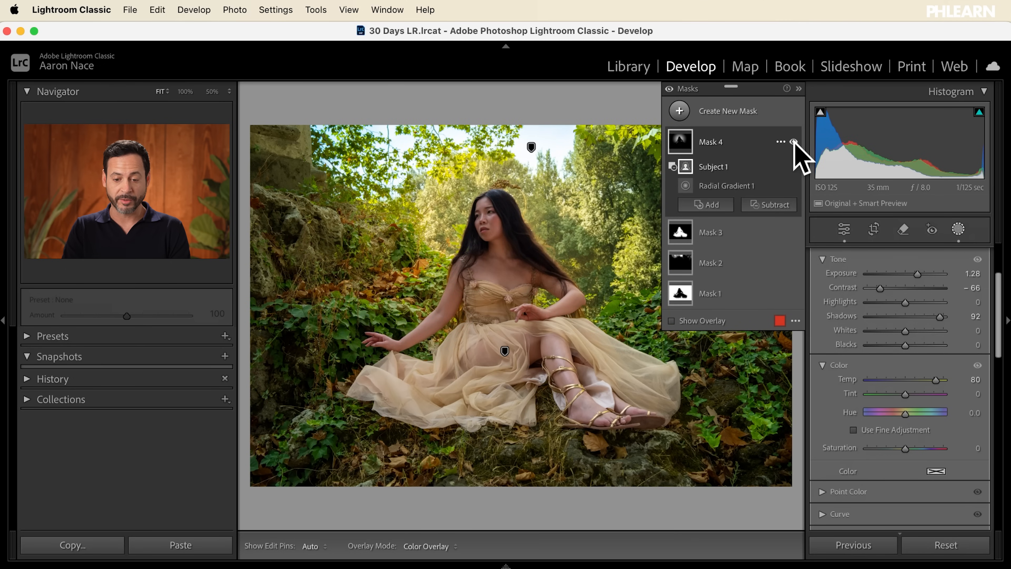
left_click(794, 141)
left_click(794, 141)
left_click(794, 142)
left_click(794, 141)
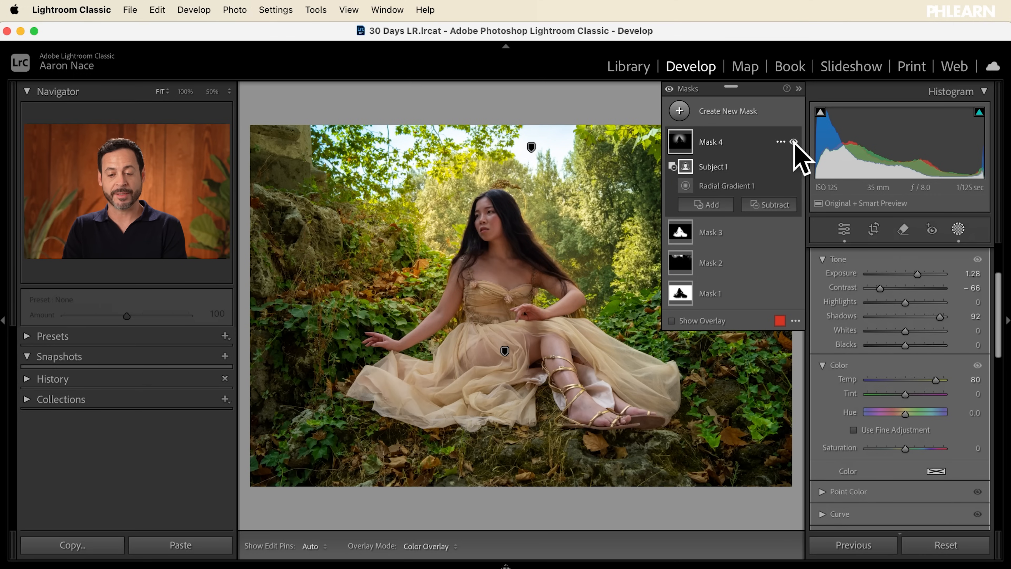
left_click(794, 141)
left_click(794, 141)
left_click(794, 141)
left_click(794, 141)
left_click(793, 142)
left_click(794, 141)
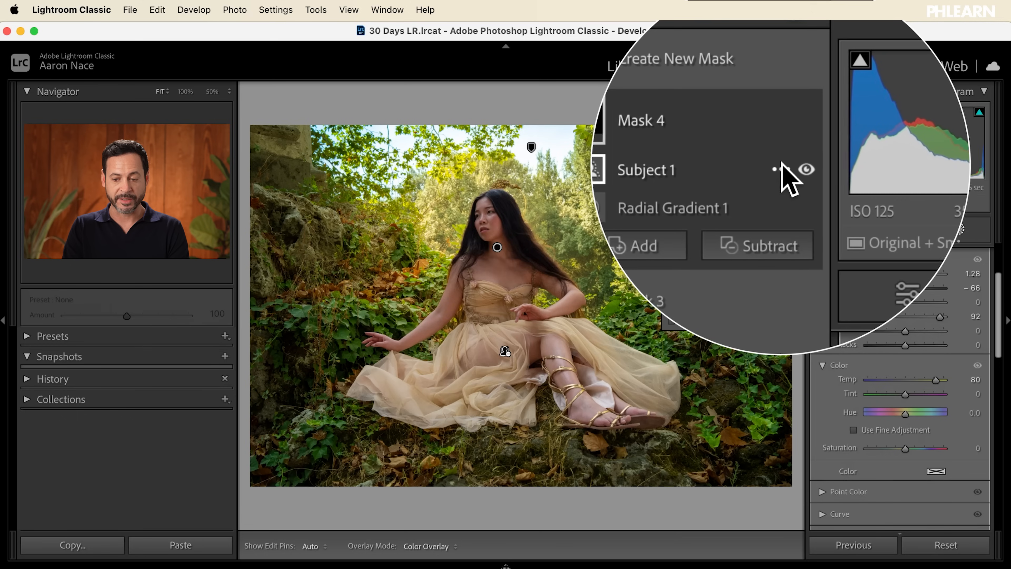
Compare Mask 4 with its subject subtraction switched off and on
left_click(792, 167)
left_click(795, 164)
left_click(795, 164)
left_click(795, 164)
Shift Mask 4's radial gradient slightly up and to the right, closer to the woman's head
left_click(745, 184)
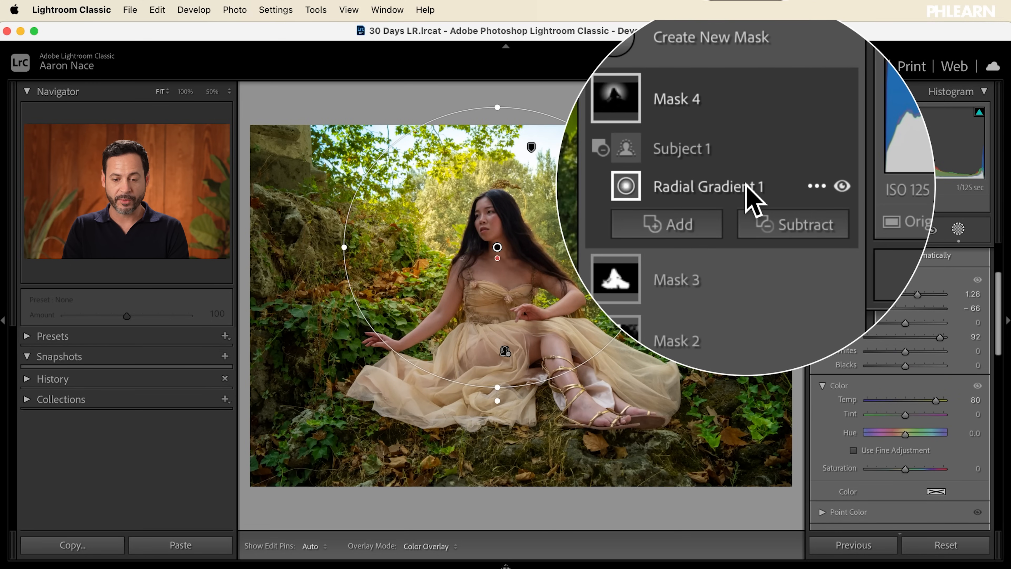
mouse_move(498, 247)
left_mouse_down()
mouse_move(533, 267)
mouse_move(507, 239)
left_mouse_up()
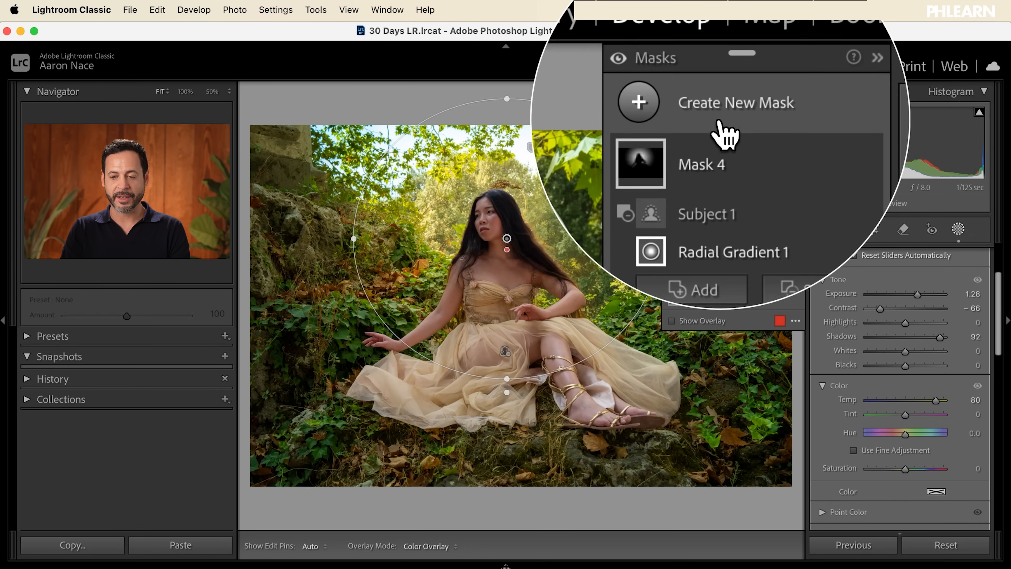
Create a new subject mask and subtract a luminance range sampled from the woman's dark hair
left_click(720, 111)
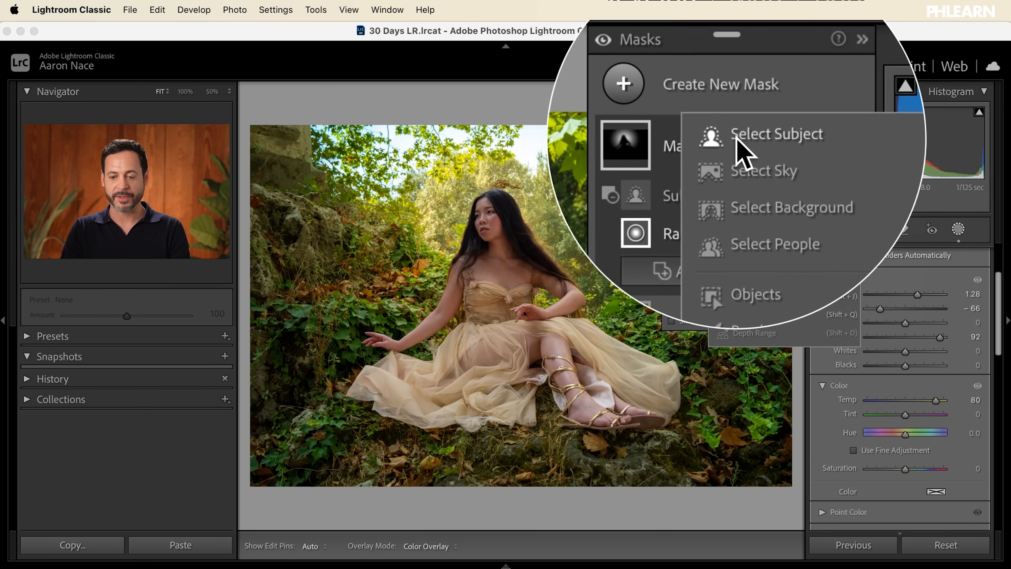
left_click(736, 137)
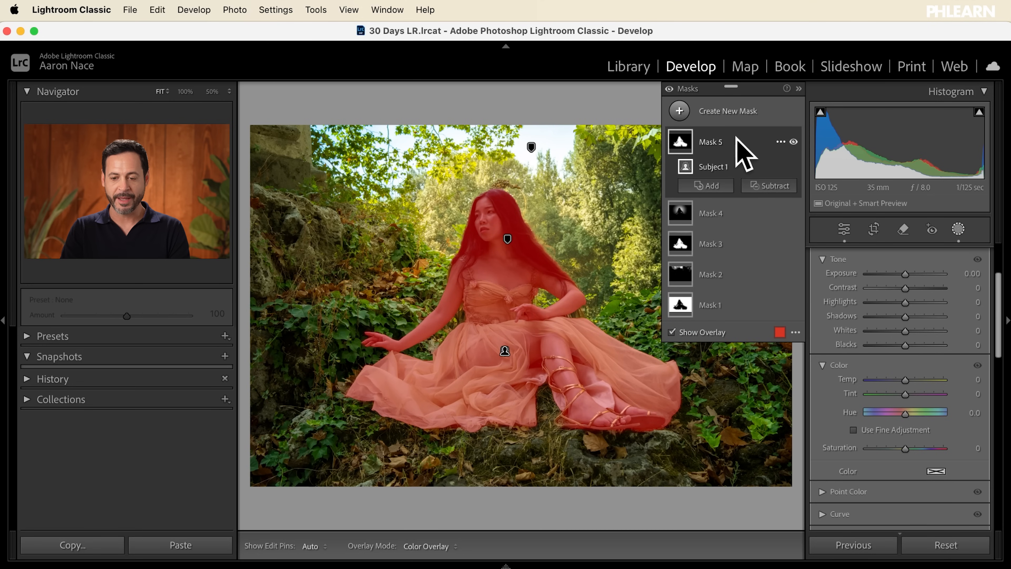
left_click(764, 185)
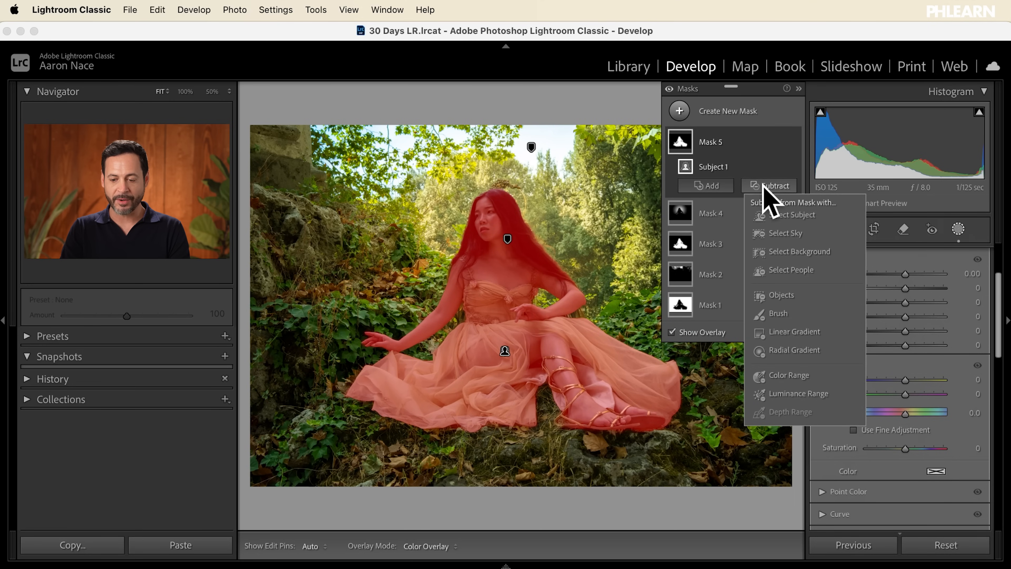
left_click(794, 394)
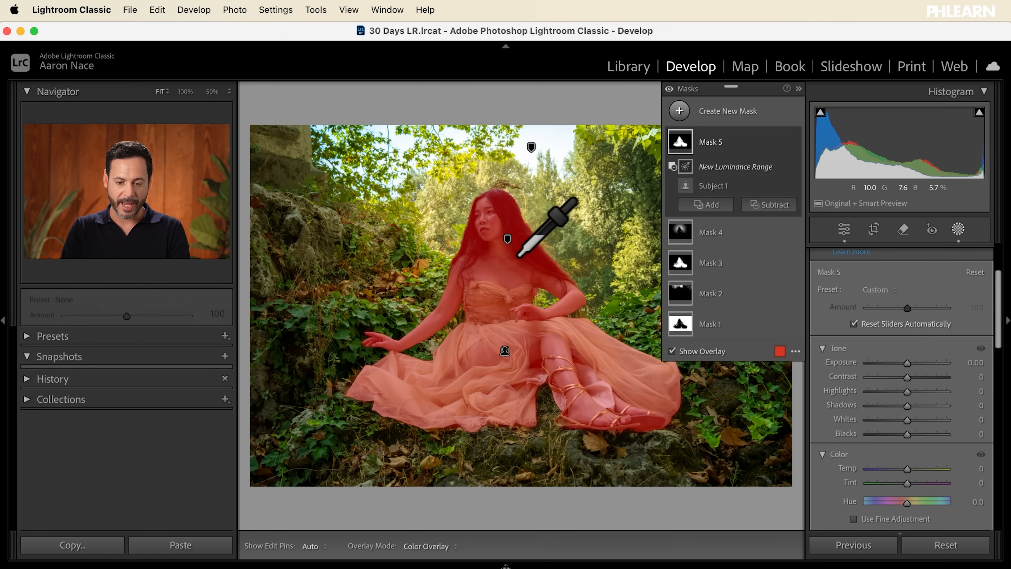
left_click(523, 264)
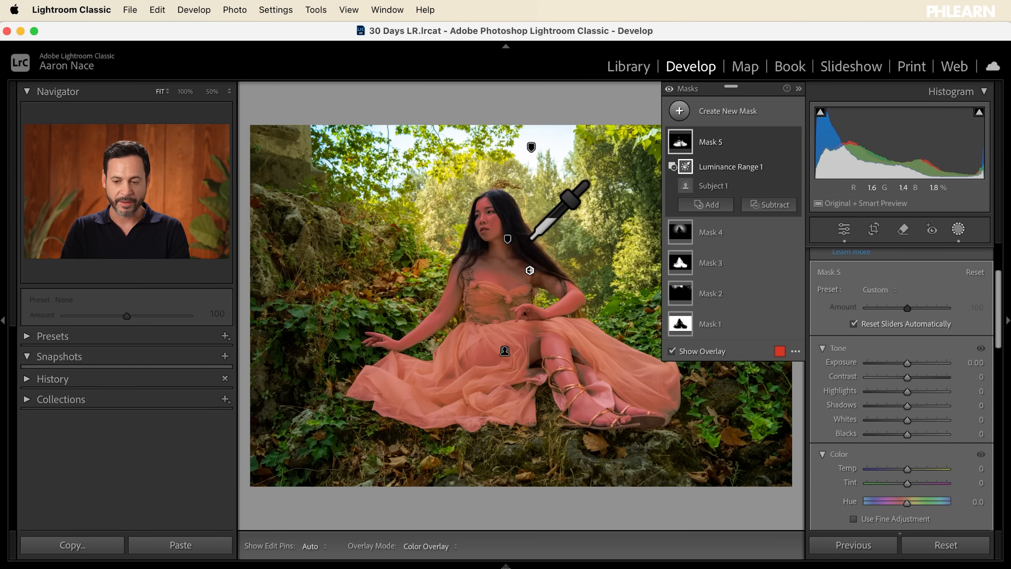
Extend the subtracted luminance range's upper limit to 70/85 and compare the photo with the mask overlay off and on
scroll(924, 338, "up", 1)
scroll(924, 338, "up", 2)
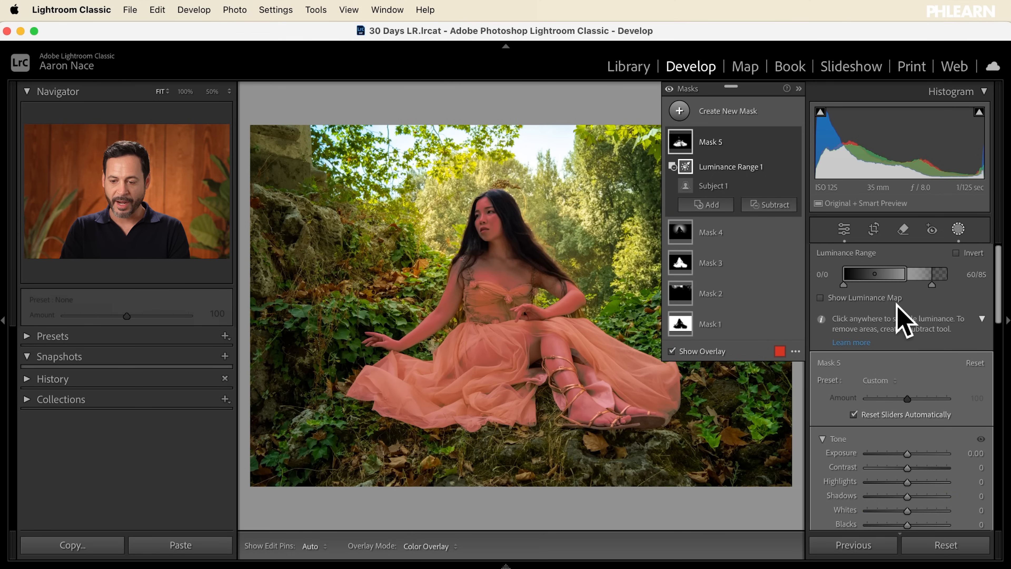
left_click_drag(909, 273, 919, 272)
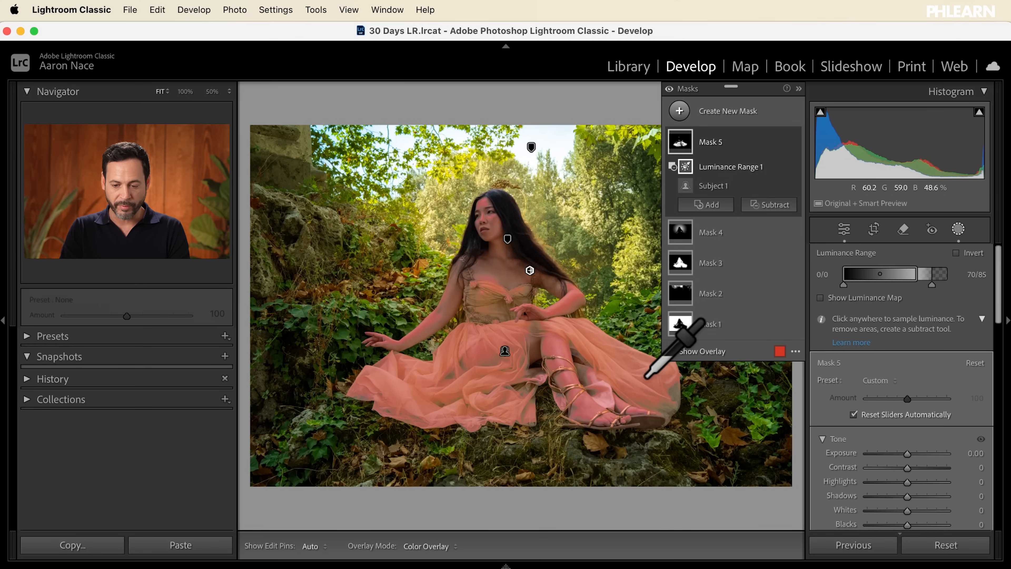
left_click(669, 350)
left_click(670, 351)
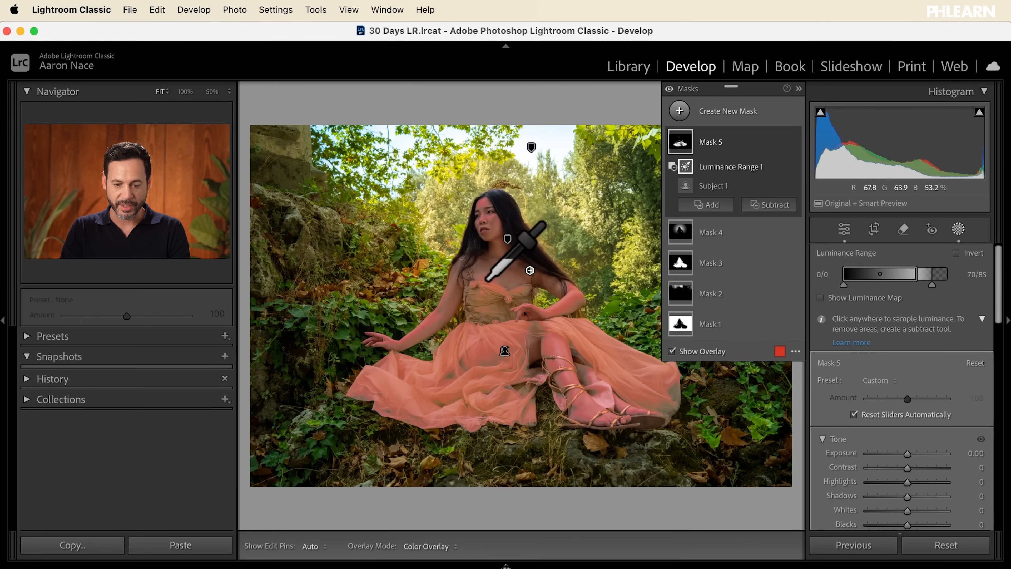
Brighten and warm Mask 5 with Exposure 0.32, Highlights 12 and Temp 19
scroll(860, 378, "down", 4)
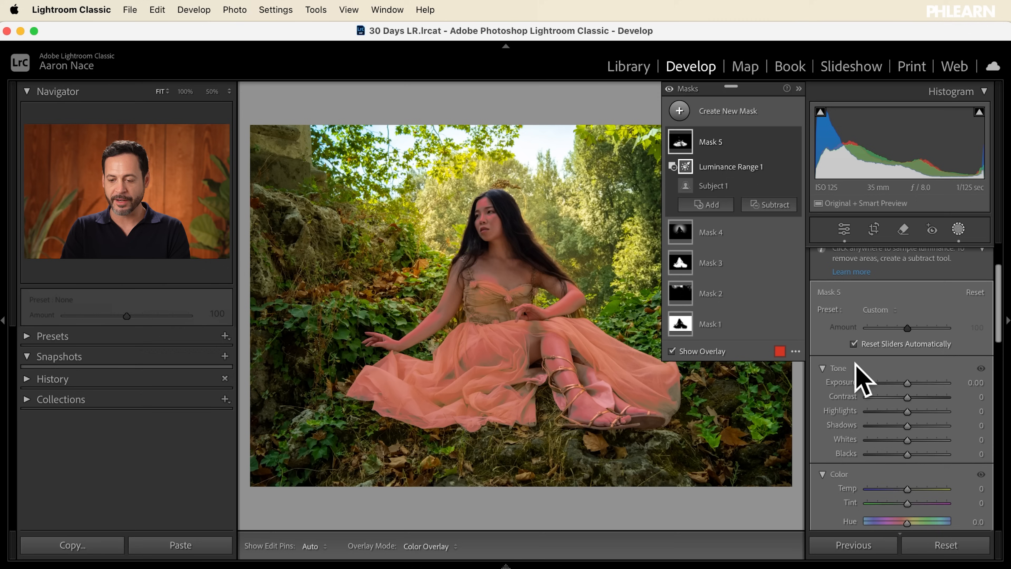
left_click(906, 375)
left_click_drag(906, 376, 912, 405)
left_click_drag(908, 482, 918, 481)
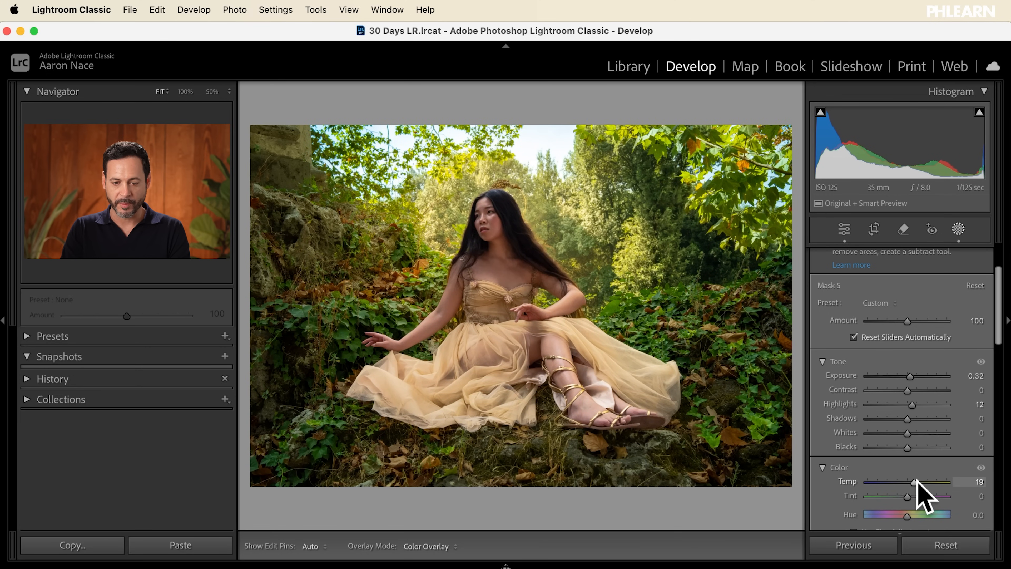
left_click_drag(917, 480, 915, 481)
Set the upper limit of Mask 5's subtracted luminance range to 46/100
scroll(911, 333, "up", 3)
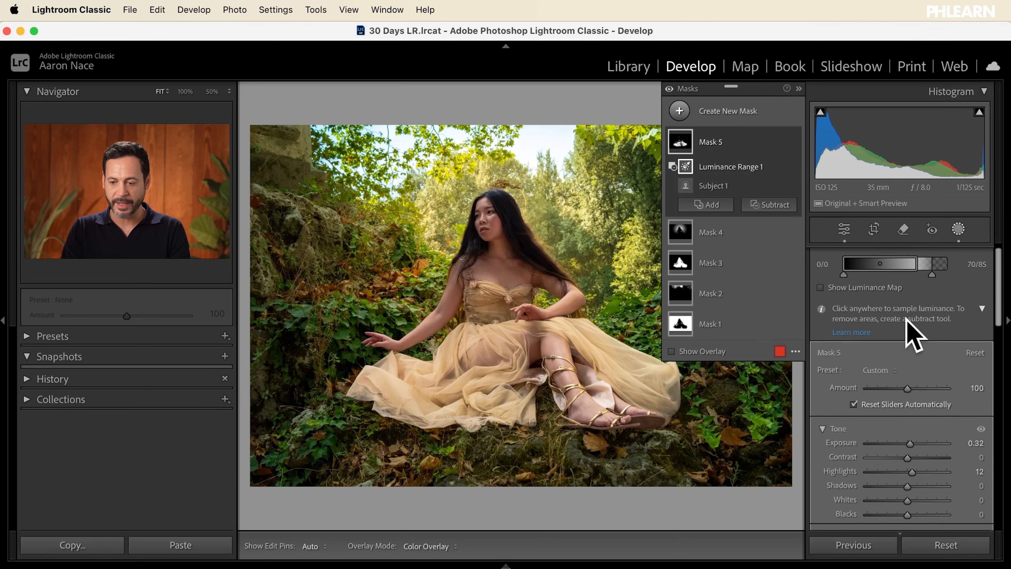
left_click_drag(919, 275, 892, 274)
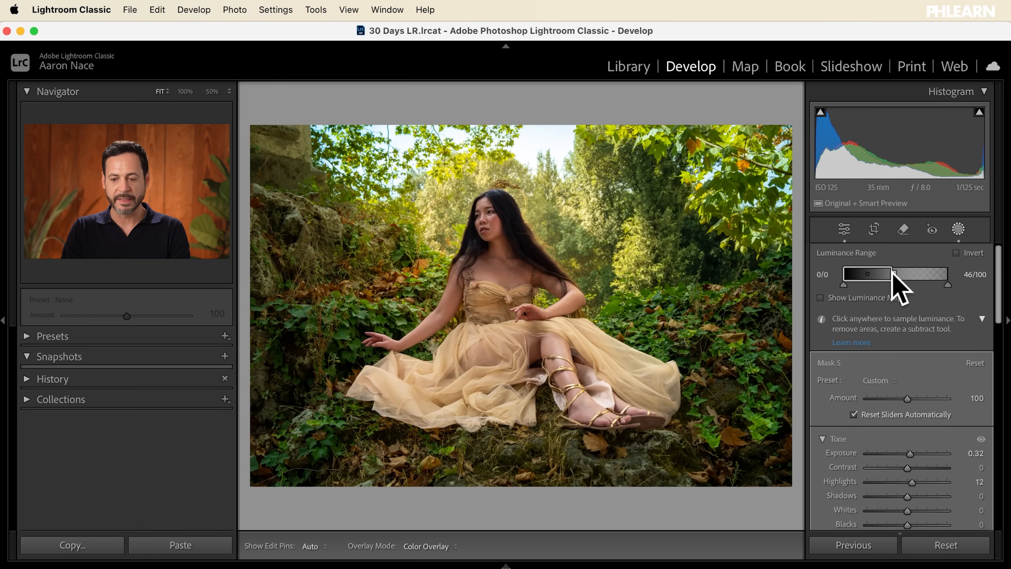
left_click_drag(892, 274, 892, 274)
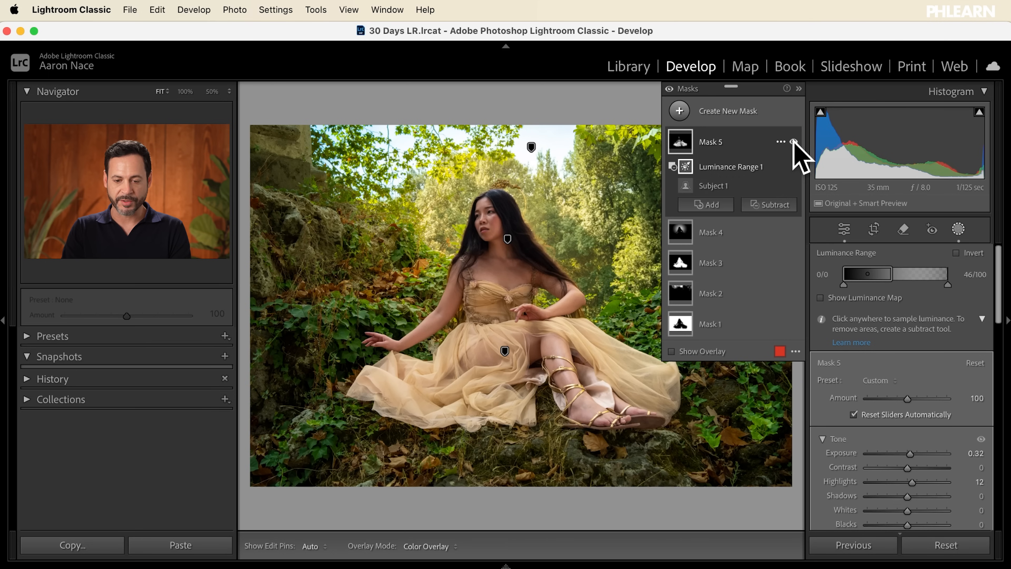
Compare the photo with Mask 5 hidden and shown
left_click(793, 141)
left_click(793, 141)
left_click(793, 142)
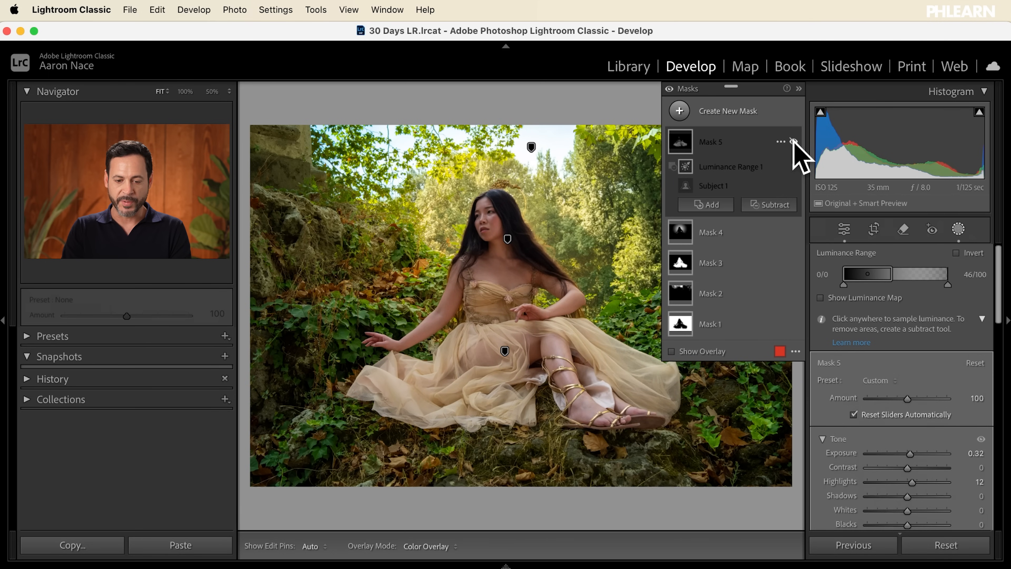
left_click(793, 141)
left_click(793, 141)
left_click(794, 141)
left_click(793, 141)
left_click(793, 142)
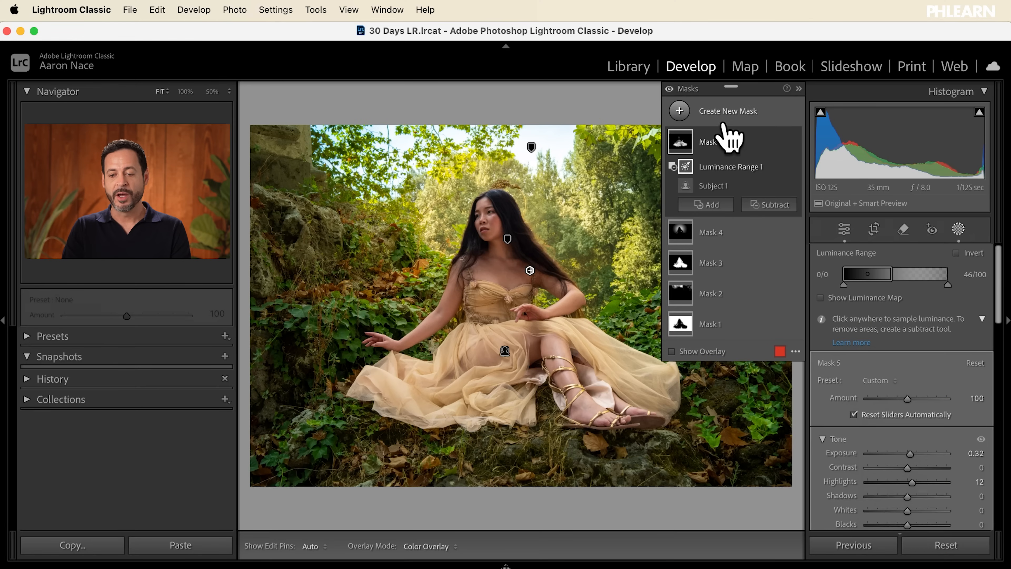
Create another subject mask and subtract a circular radial gradient centred on the woman's face and reaching to her waist
left_click(722, 116)
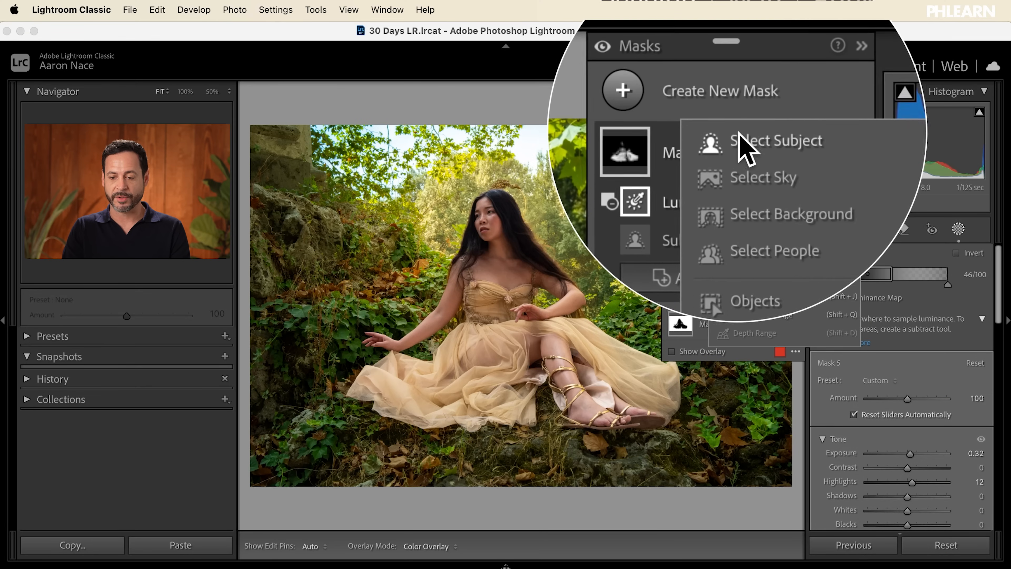
left_click(741, 148)
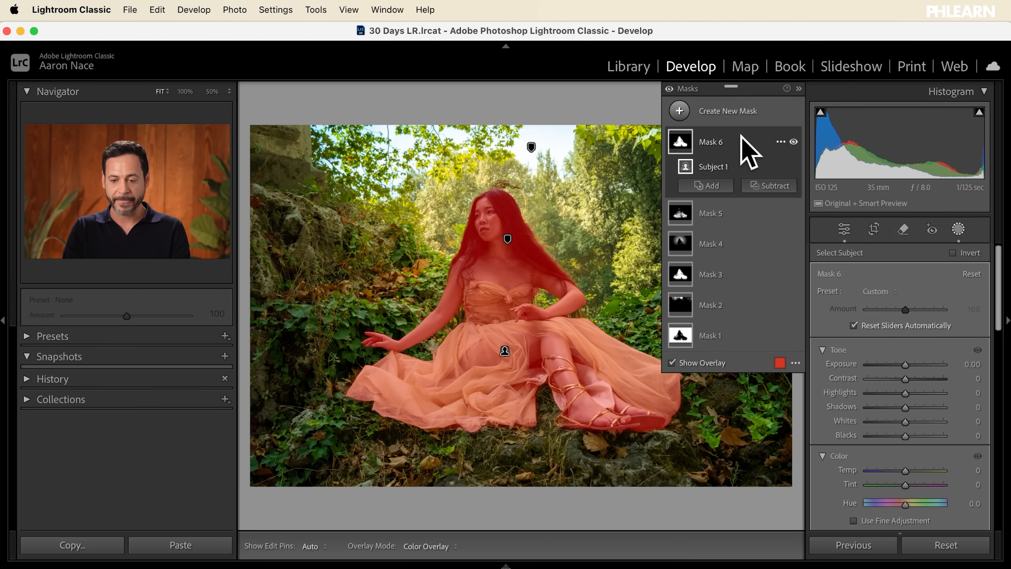
left_click(765, 185)
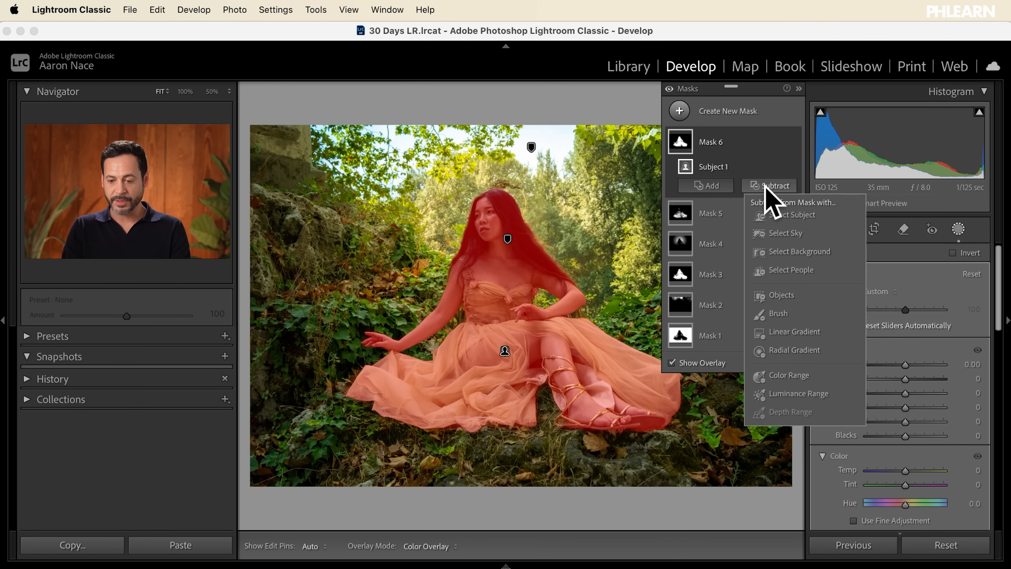
left_click(784, 350)
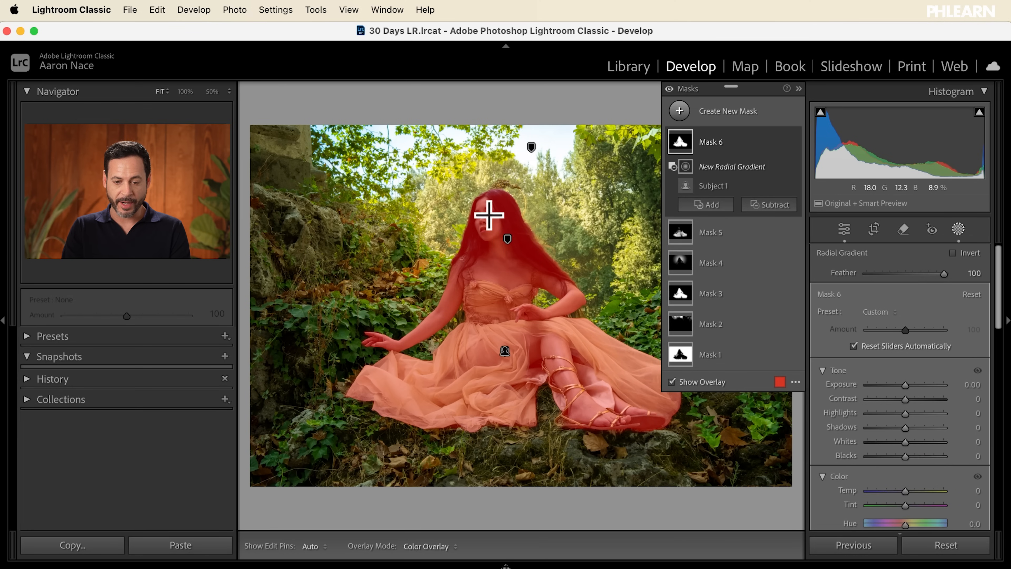
left_click_drag(487, 215, 581, 308)
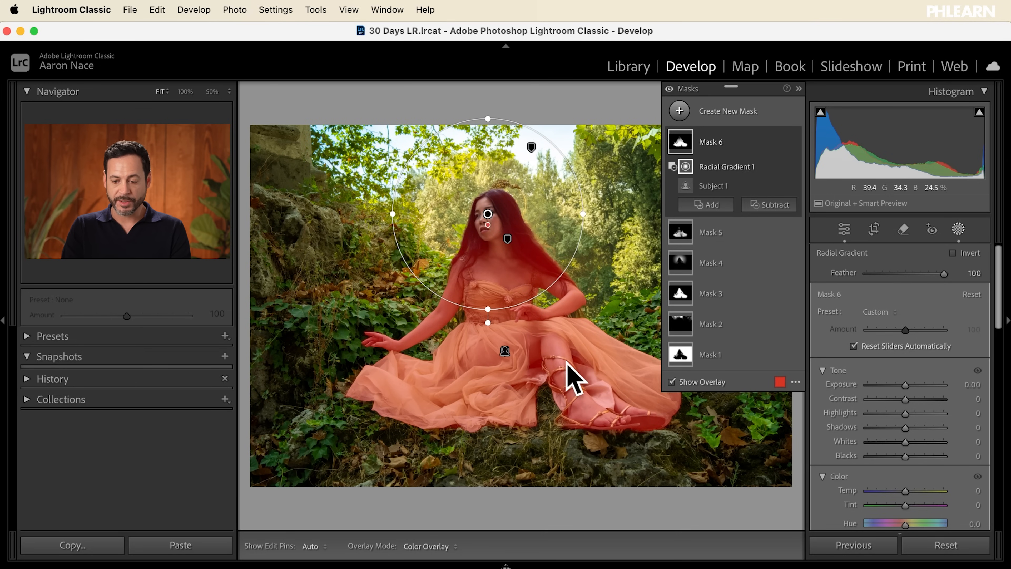
Examine the area covered by Mask 6 by switching its overlay off and on
left_click(673, 381)
left_click(672, 382)
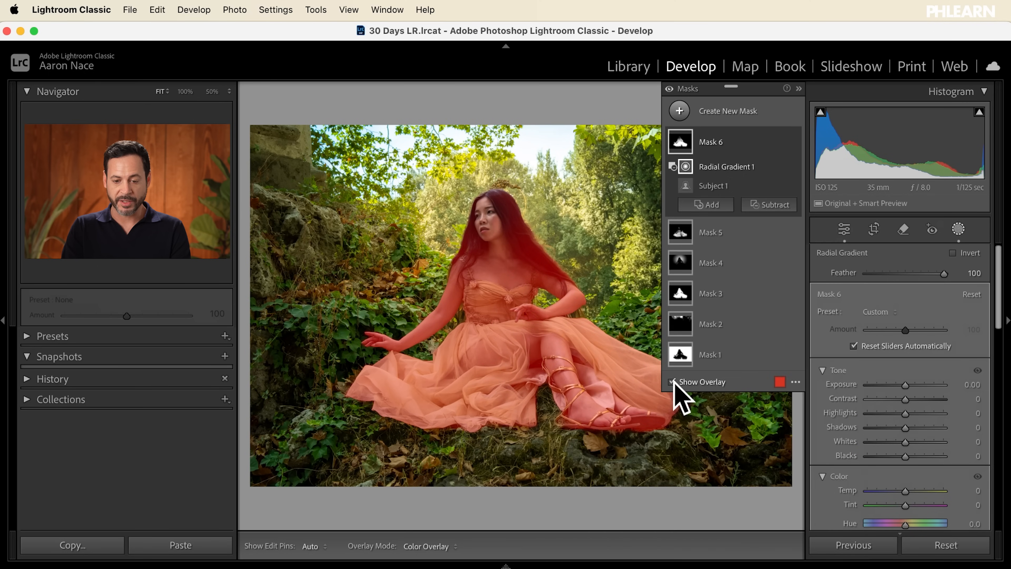
left_click(673, 381)
left_click(673, 381)
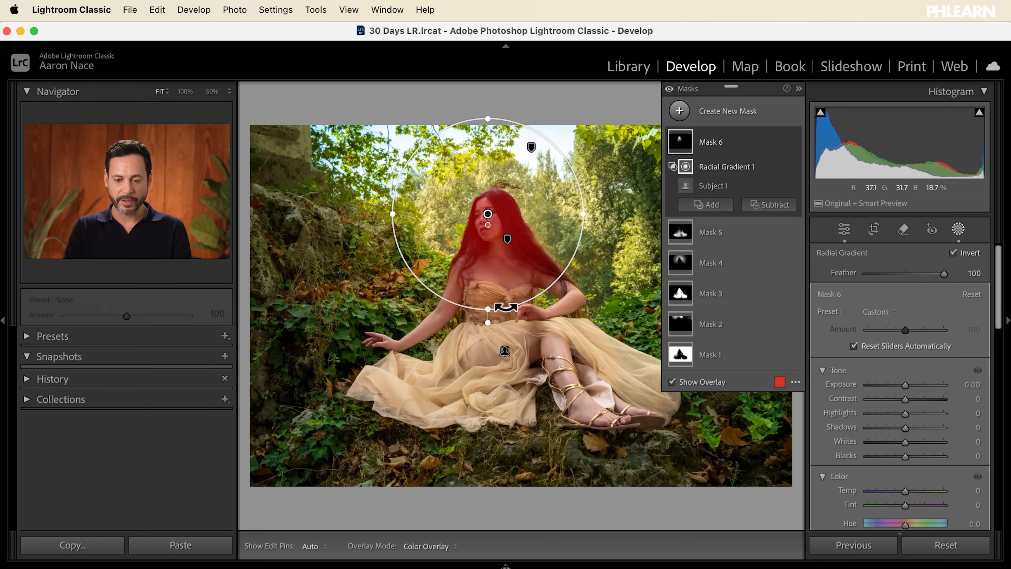
Invert Mask 6's subtracted radial gradient, enlarge it vertically and horizontally, and shift it slightly down over the woman's upper body
left_click_drag(488, 312, 487, 324)
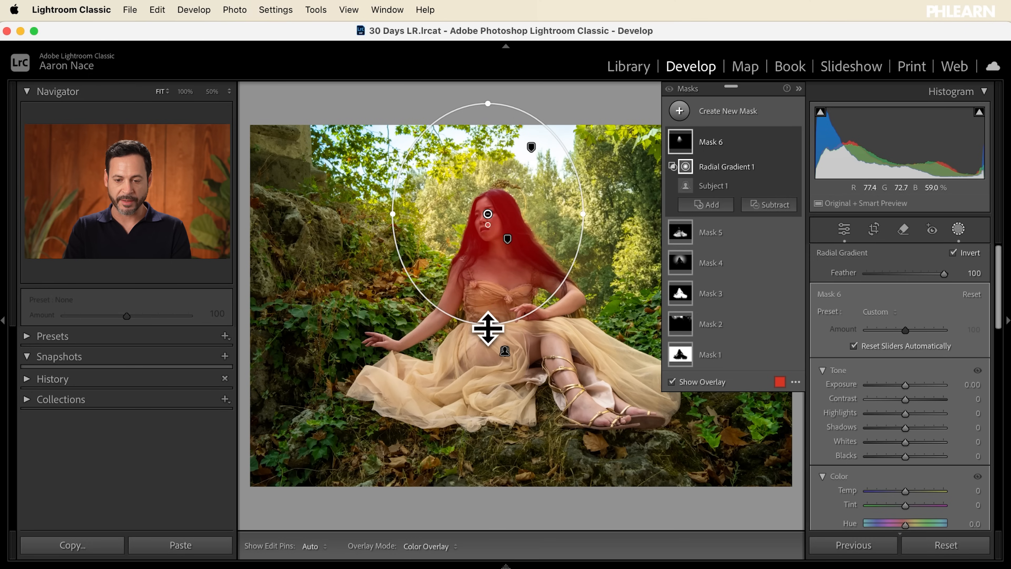
left_click_drag(584, 211, 614, 212)
mouse_move(490, 214)
left_mouse_down()
mouse_move(499, 286)
mouse_move(478, 242)
mouse_move(485, 227)
left_mouse_up()
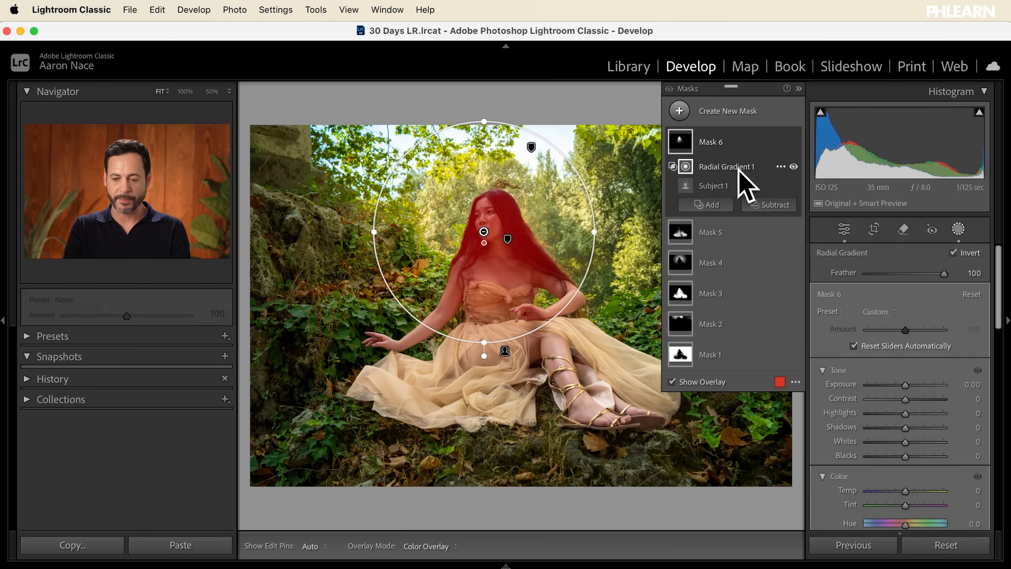
Set Mask 6's Exposure to 0.48 and Temp to 19
left_click_drag(905, 382, 910, 383)
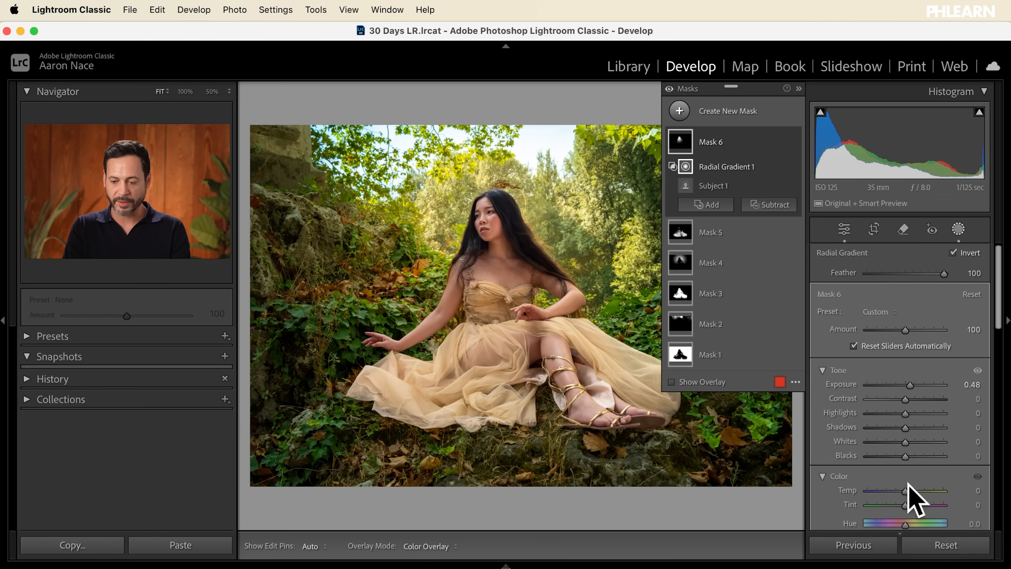
left_click_drag(905, 490, 907, 491)
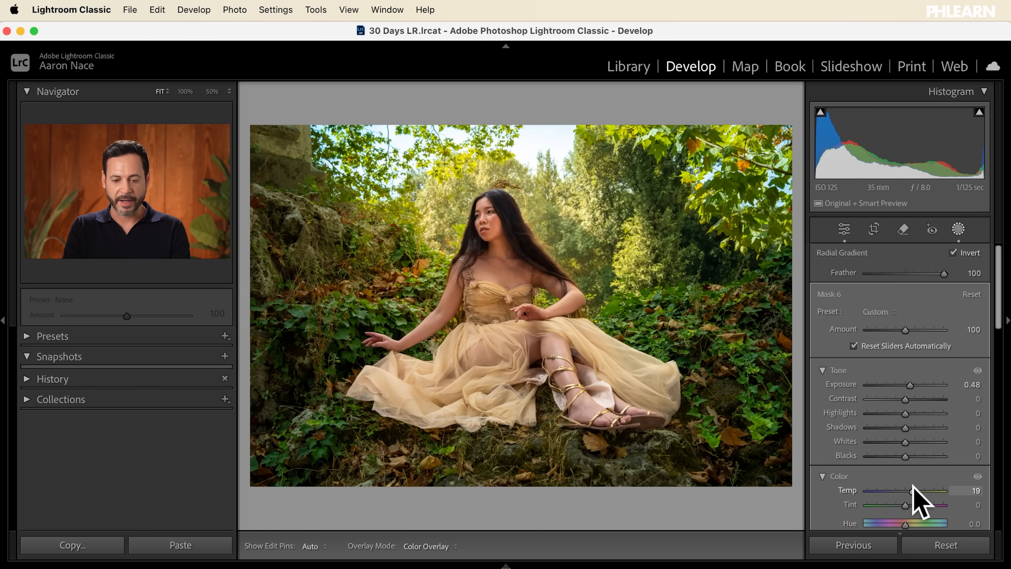
left_click_drag(913, 485, 912, 484)
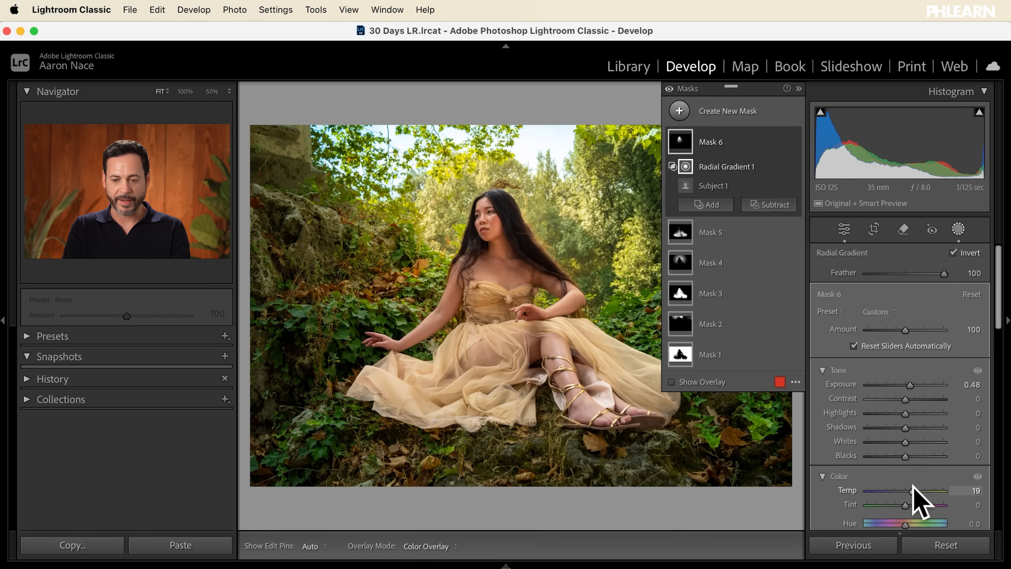
Compare the photo with all masks hidden and shown
left_click(669, 89)
left_click(669, 89)
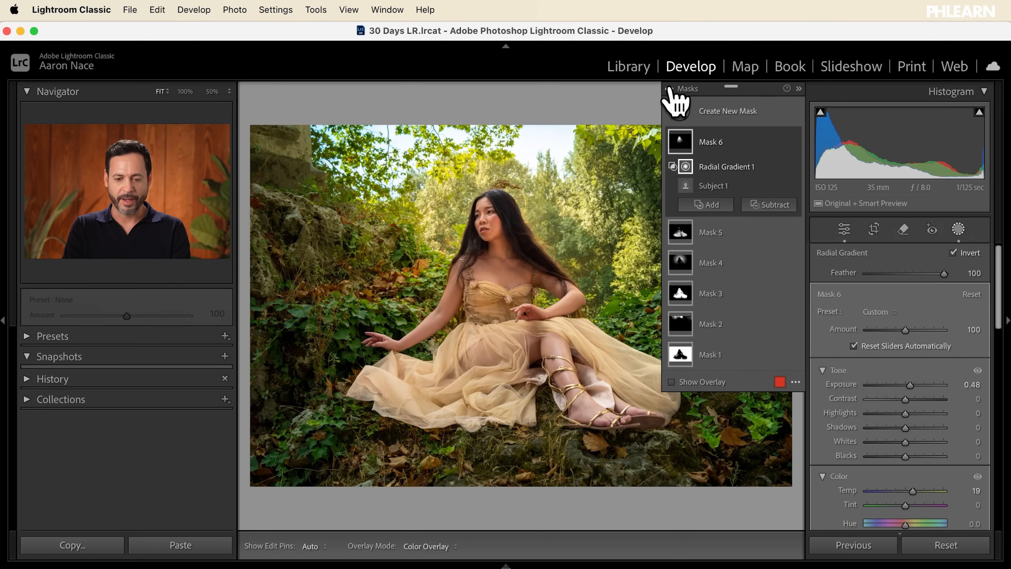
left_click(669, 89)
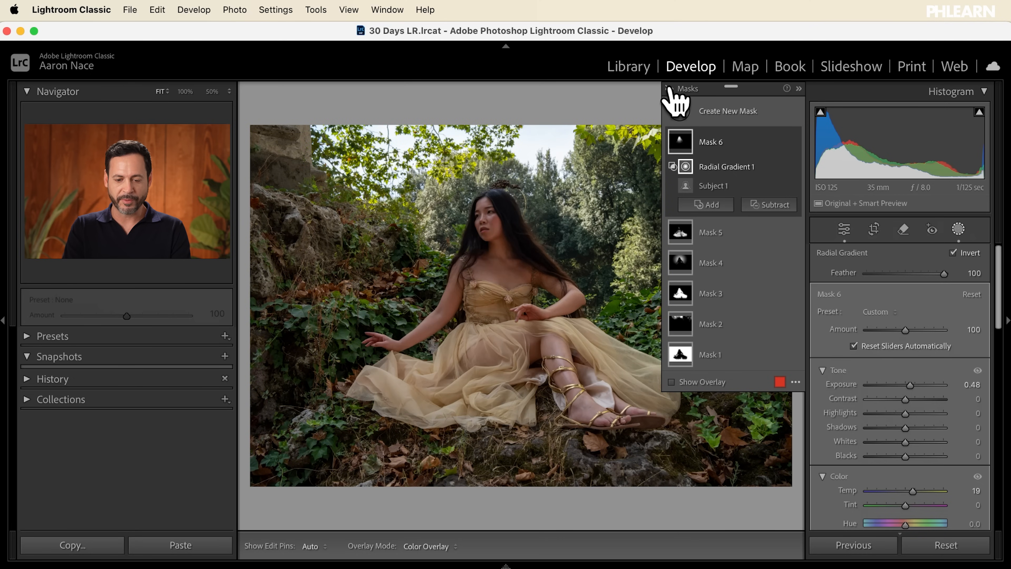
left_click(669, 90)
left_click(669, 89)
left_click(669, 89)
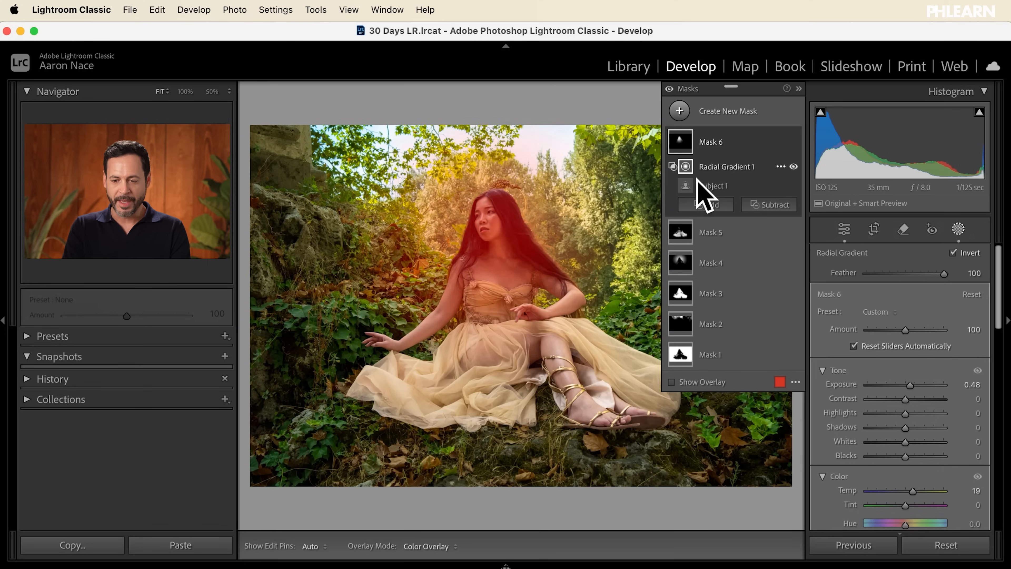
Compare the photo with only Mask 5 switched off and on, keeping Mask 6 selected
left_click(793, 232)
left_click(793, 231)
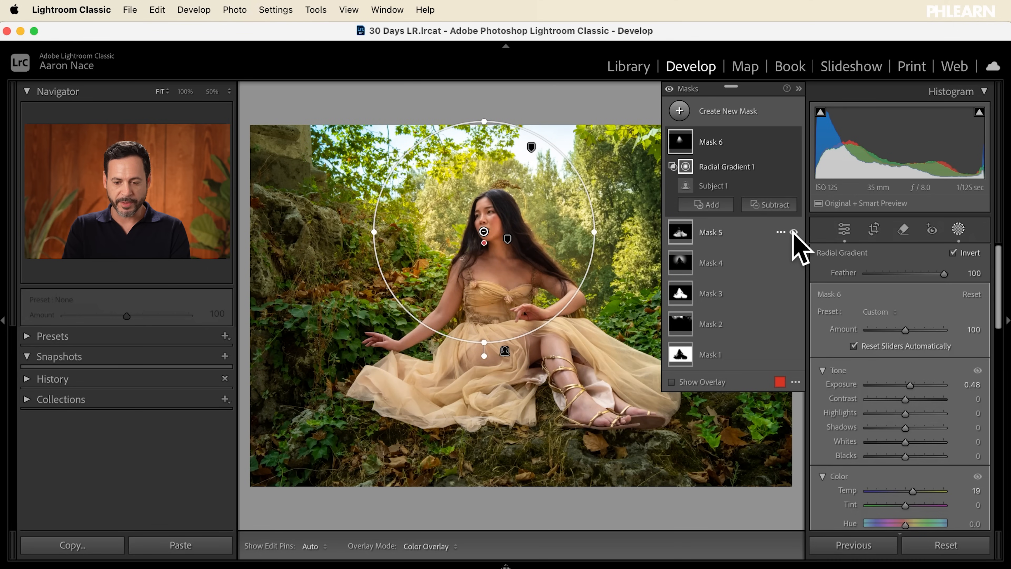
left_click(793, 232)
left_click(793, 231)
left_click(793, 232)
left_click(793, 232)
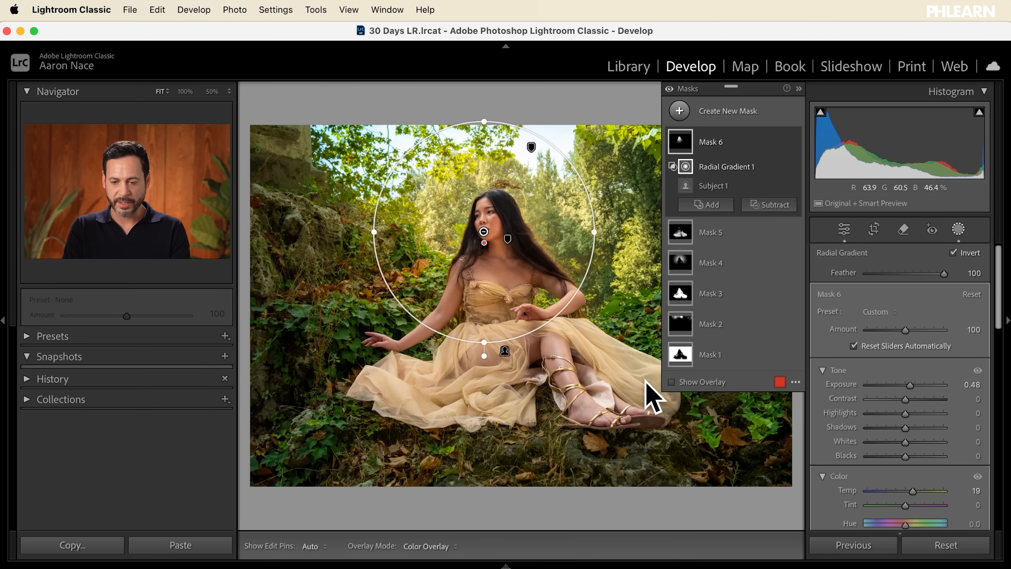
Subtract a diagonal linear gradient from Mask 5, running from the dress's lower-left edge up toward the woman's lap
left_click(710, 239)
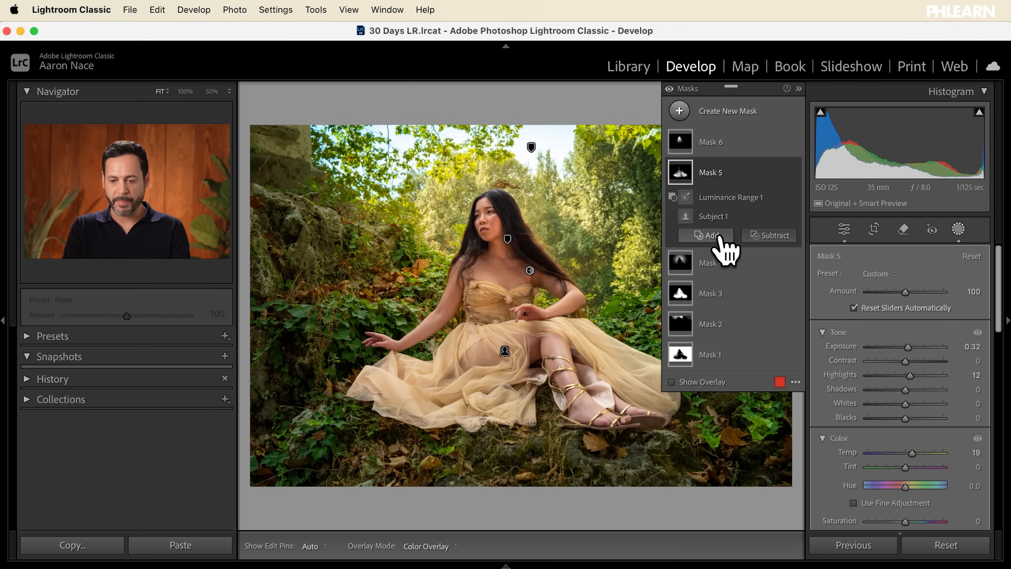
left_click(761, 239)
left_click(784, 378)
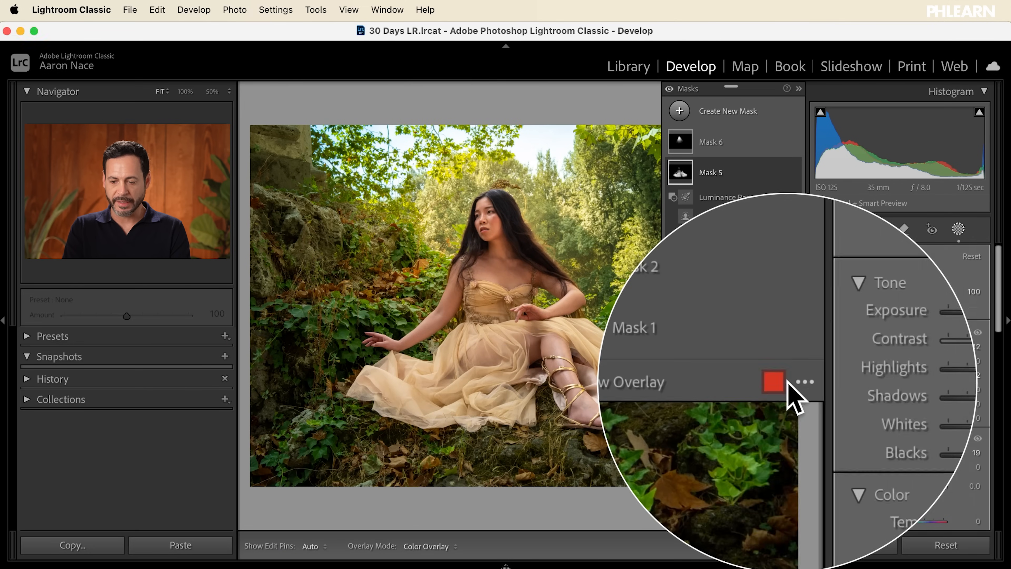
left_click_drag(379, 429, 462, 317)
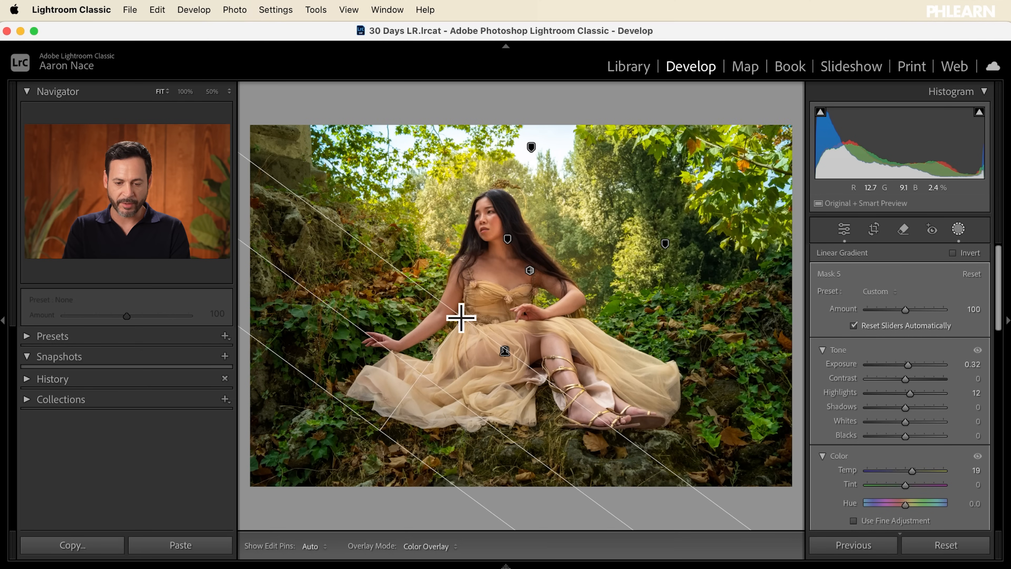
Subtract a second diagonal linear gradient from Mask 5, running from the ground at the lower right up toward the dress's right side
left_click(770, 254)
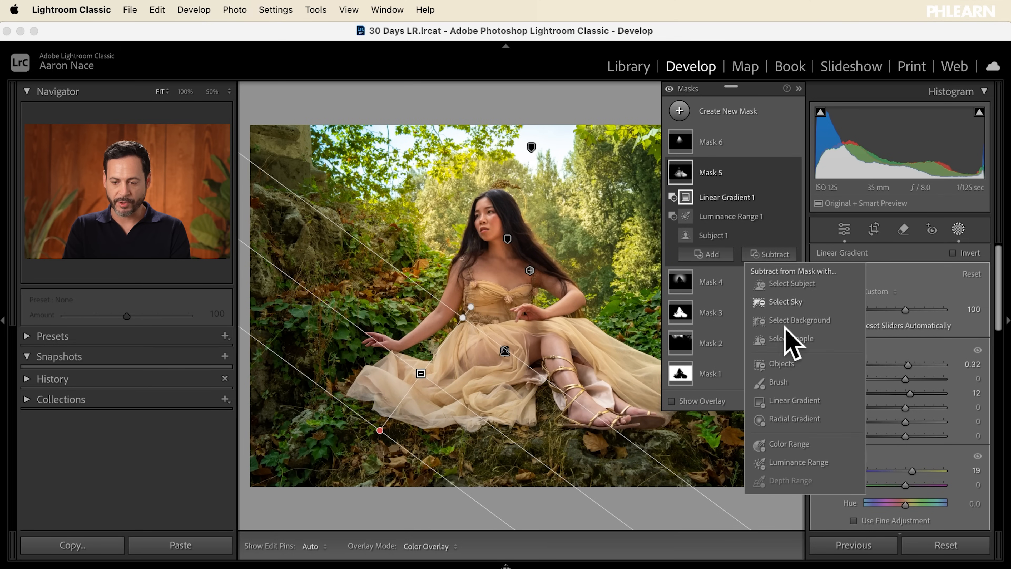
left_click(800, 412)
left_click_drag(717, 456, 609, 315)
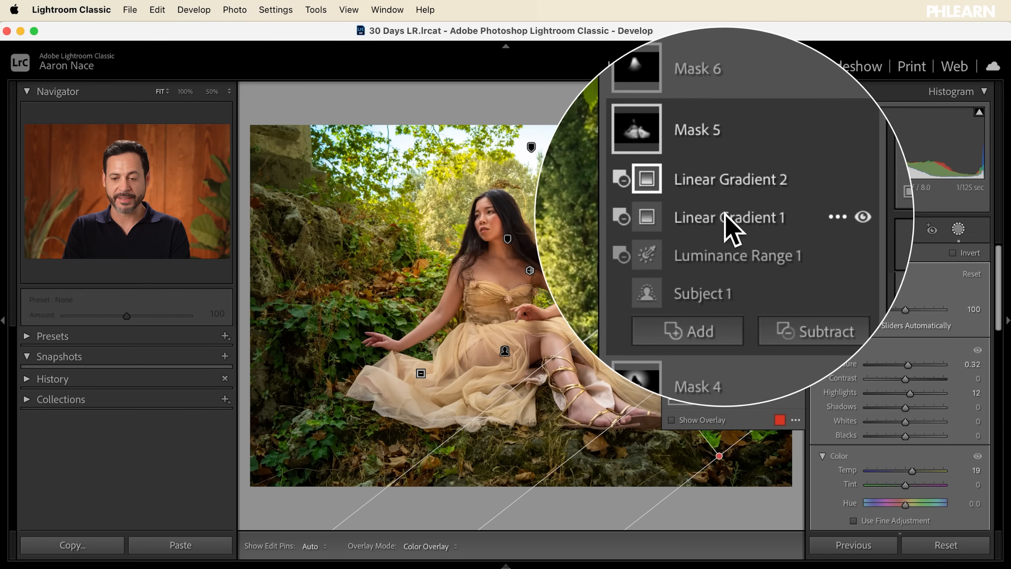
Compare the photo with Mask 5 switched off and on
left_click(794, 172)
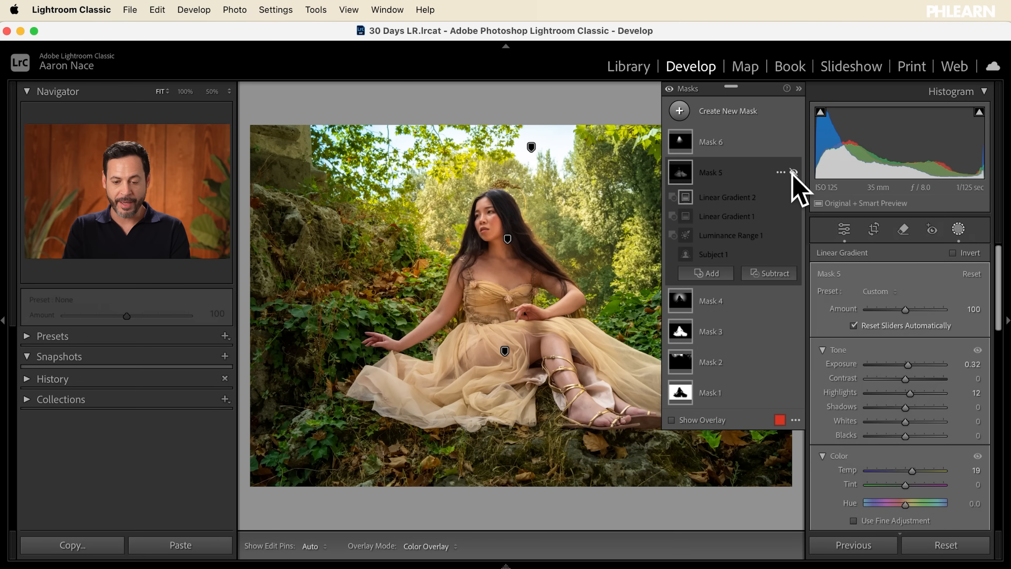
left_click(793, 172)
left_click(793, 172)
left_click(793, 172)
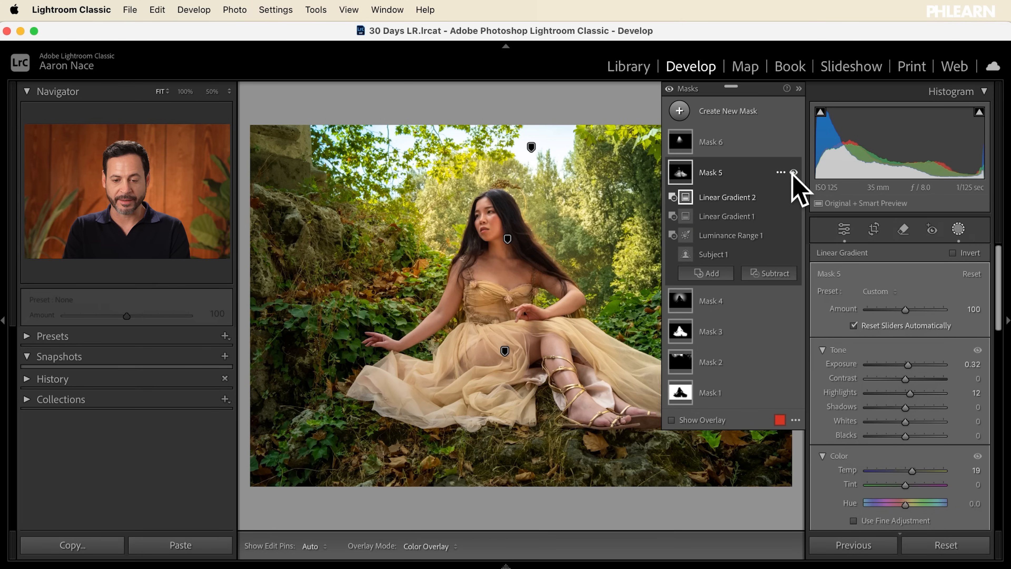
left_click(794, 172)
left_click(793, 172)
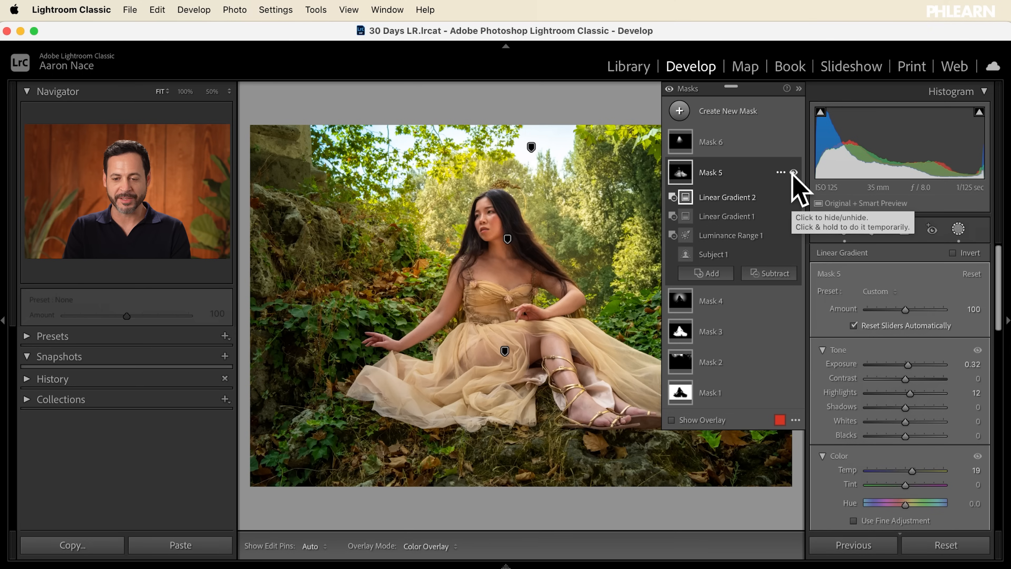
Create a linear gradient mask rising from the lower-left ground past the woman's hand, with Exposure -0.77 and Contrast -73
left_click(718, 111)
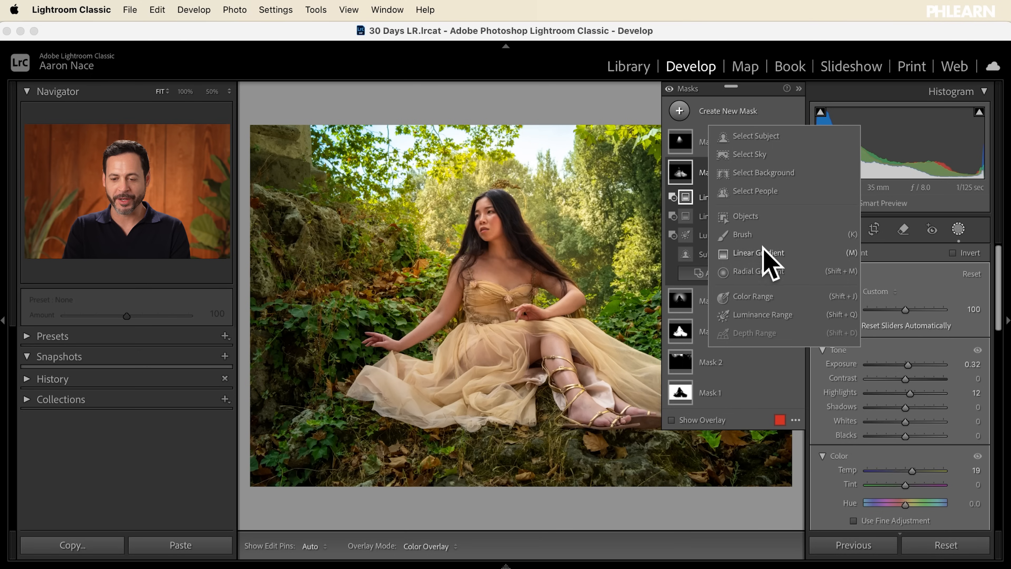
left_click(767, 257)
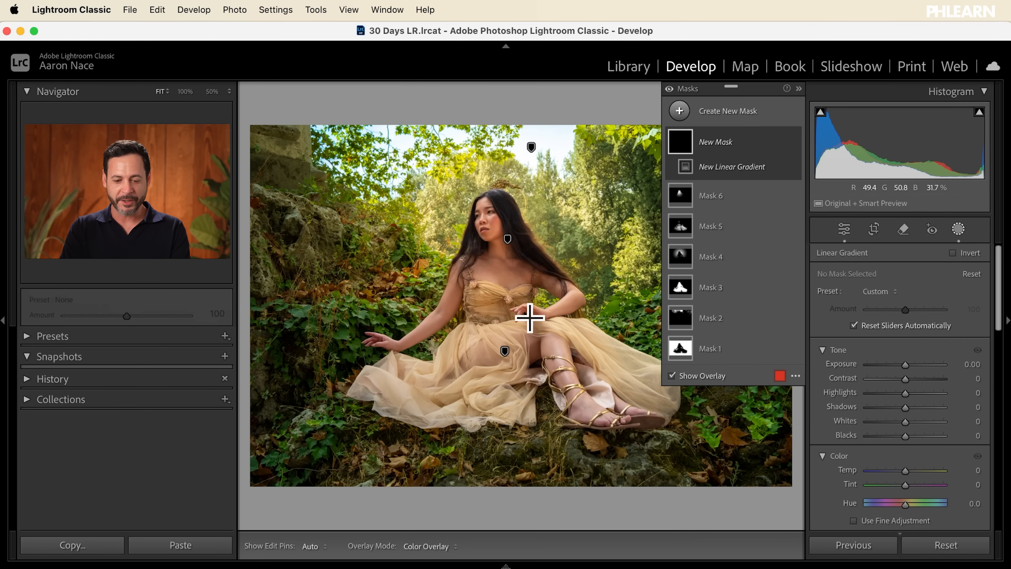
left_click_drag(315, 454, 381, 287)
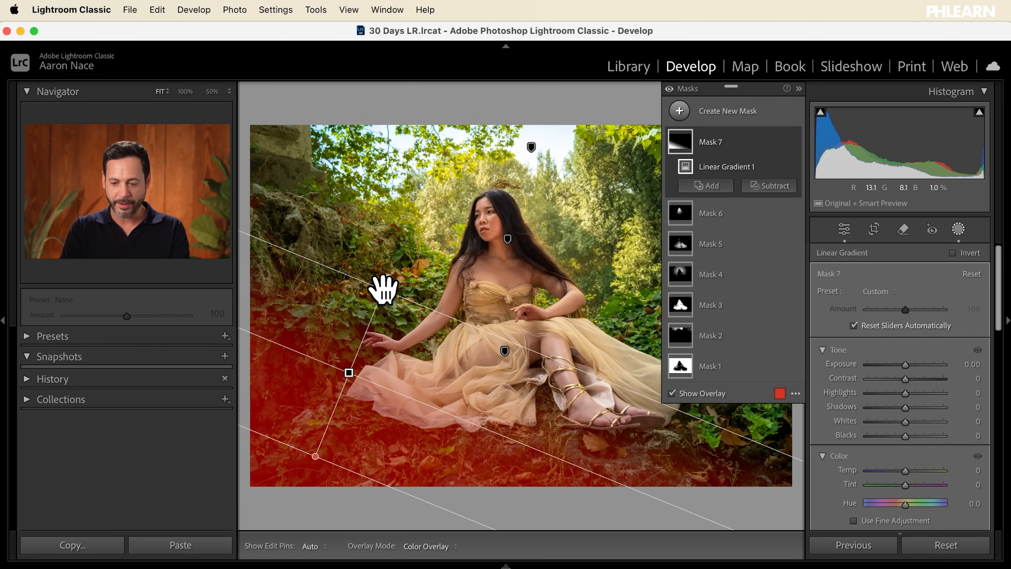
left_click_drag(904, 367, 877, 378)
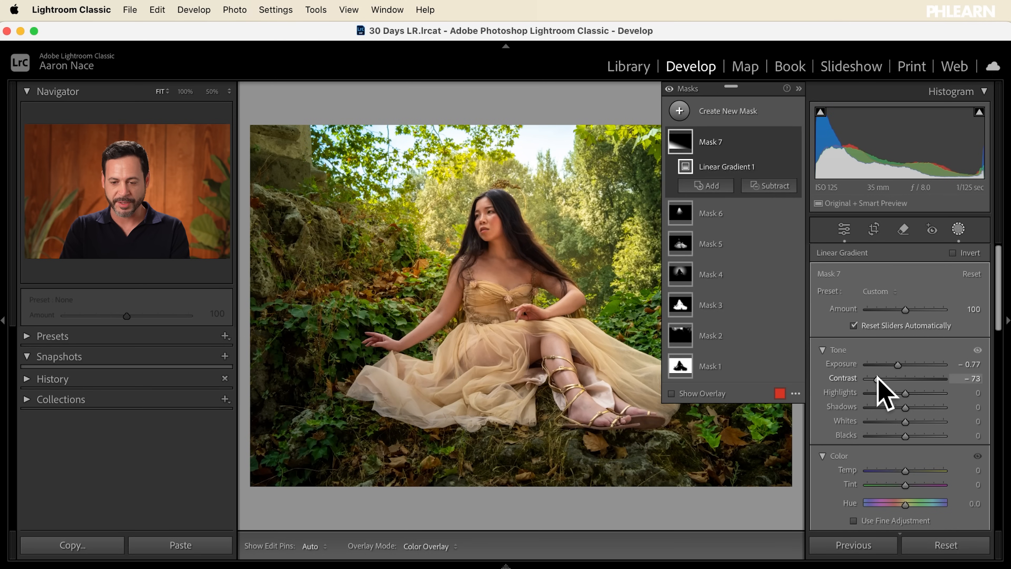
Add a second linear gradient to Mask 7 rising from the lower-right ground, and set the mask's Exposure to -0.91
left_click(710, 184)
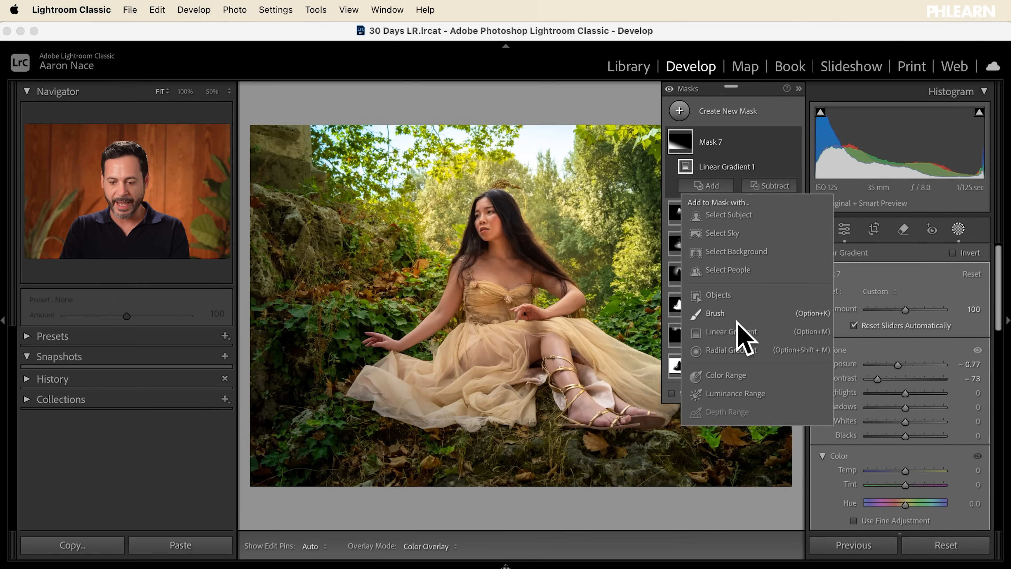
left_click(740, 332)
left_click_drag(741, 467, 683, 334)
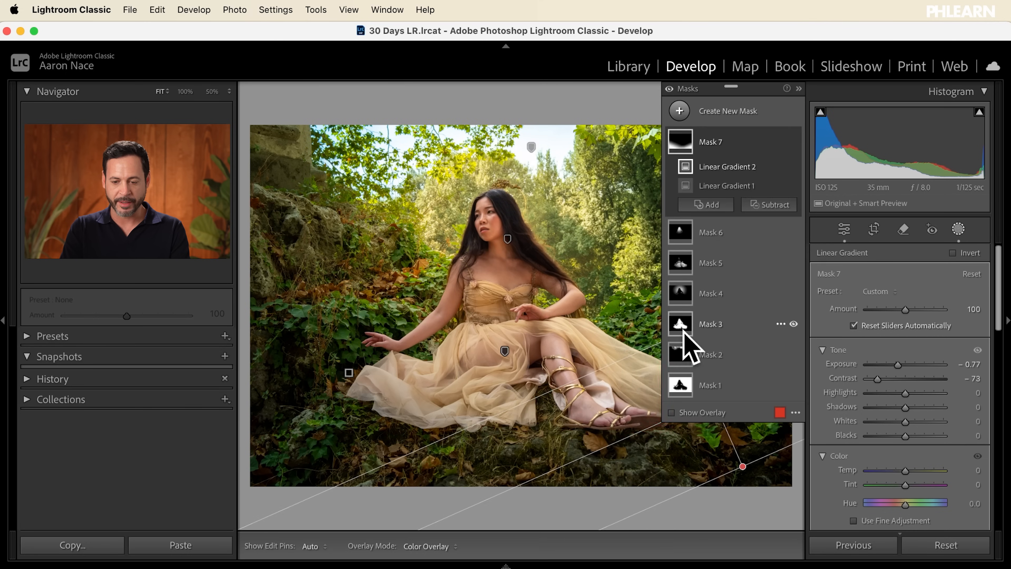
mouse_move(897, 364)
left_mouse_down()
mouse_move(911, 363)
mouse_move(900, 358)
left_mouse_up()
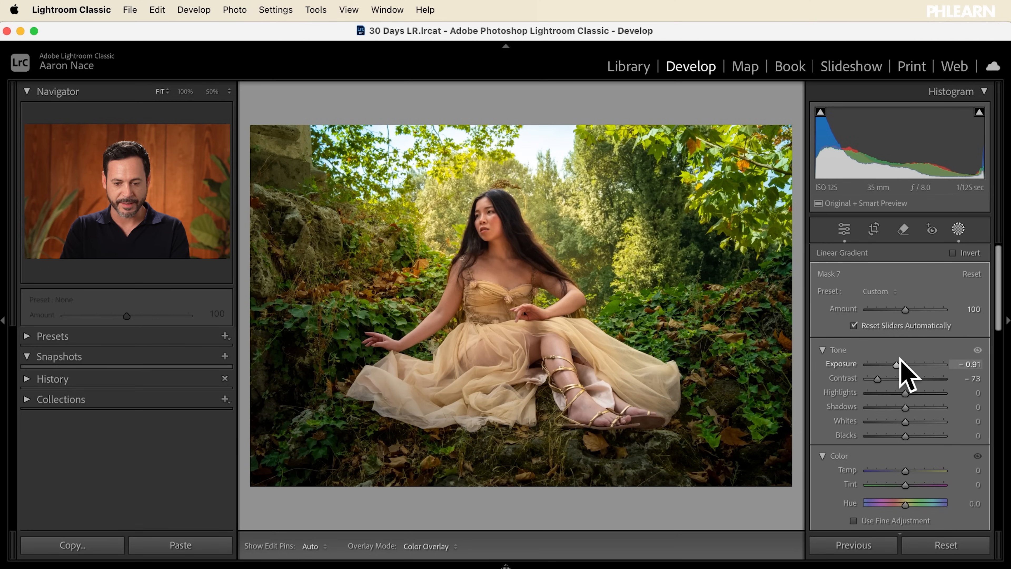
left_click_drag(900, 357, 899, 357)
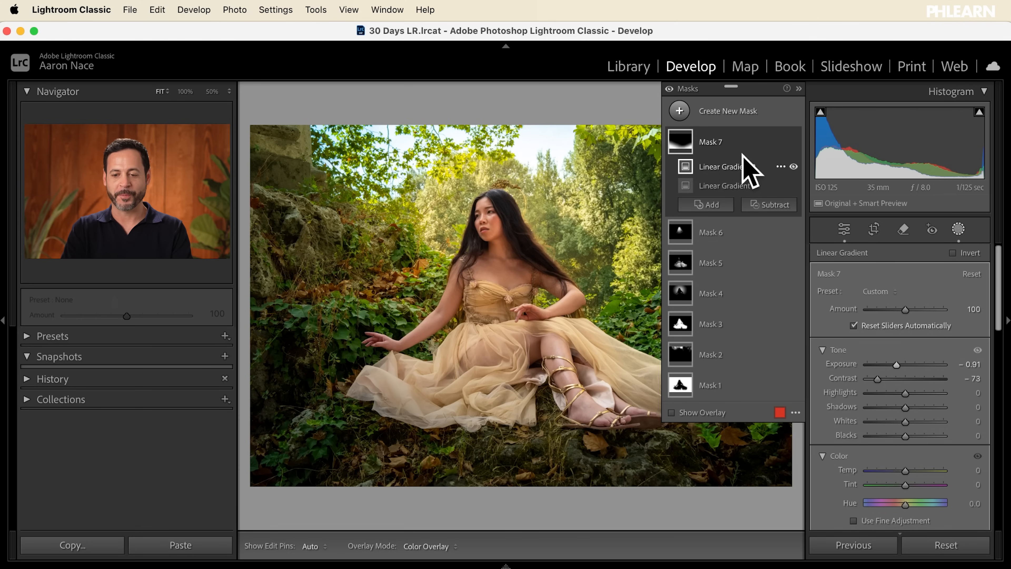
Create a brush mask with Size 4.0 and Feather 16, painting along the outer edge of the woman's hair on both sides
left_click(721, 116)
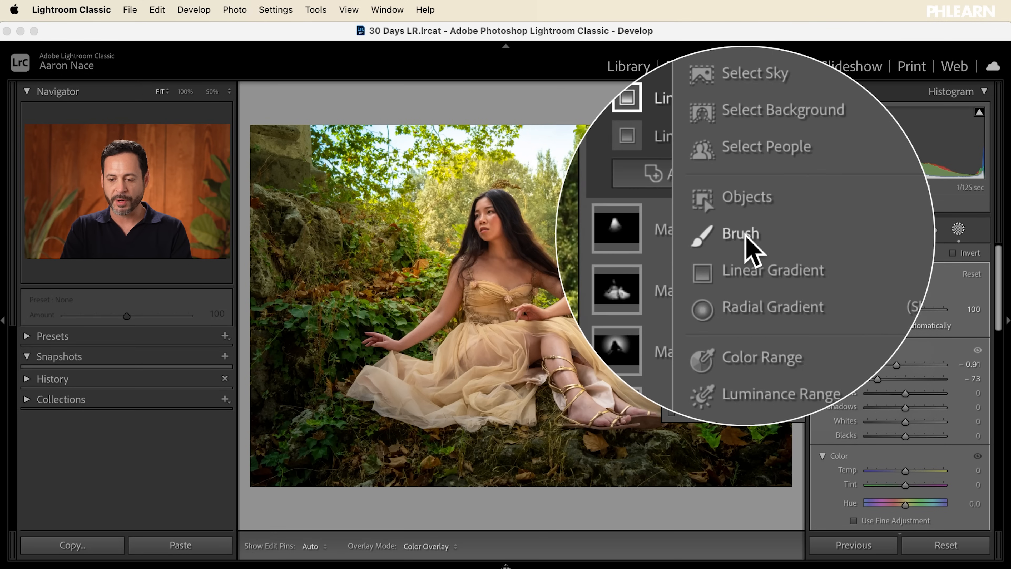
left_click(745, 242)
key("bracketleft")
key("bracketleft")
key("bracketleft")
key("bracketleft")
key("bracketleft")
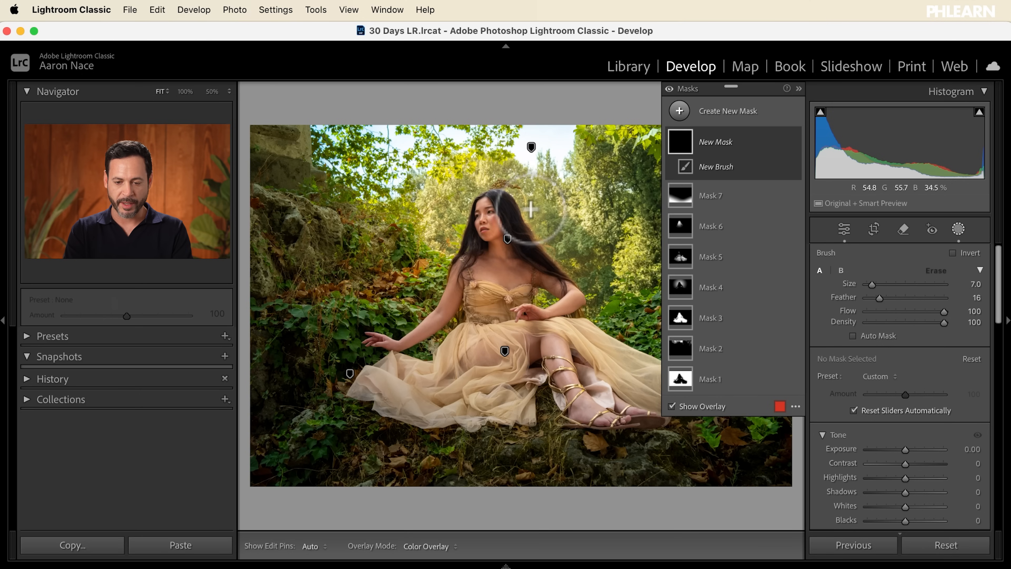
key("h")
mouse_move(506, 197)
left_mouse_down()
mouse_move(534, 248)
mouse_move(523, 227)
mouse_move(571, 275)
mouse_move(471, 204)
mouse_move(449, 276)
mouse_move(474, 225)
mouse_move(461, 287)
mouse_move(468, 208)
mouse_move(479, 191)
mouse_move(509, 185)
mouse_move(553, 269)
left_mouse_up()
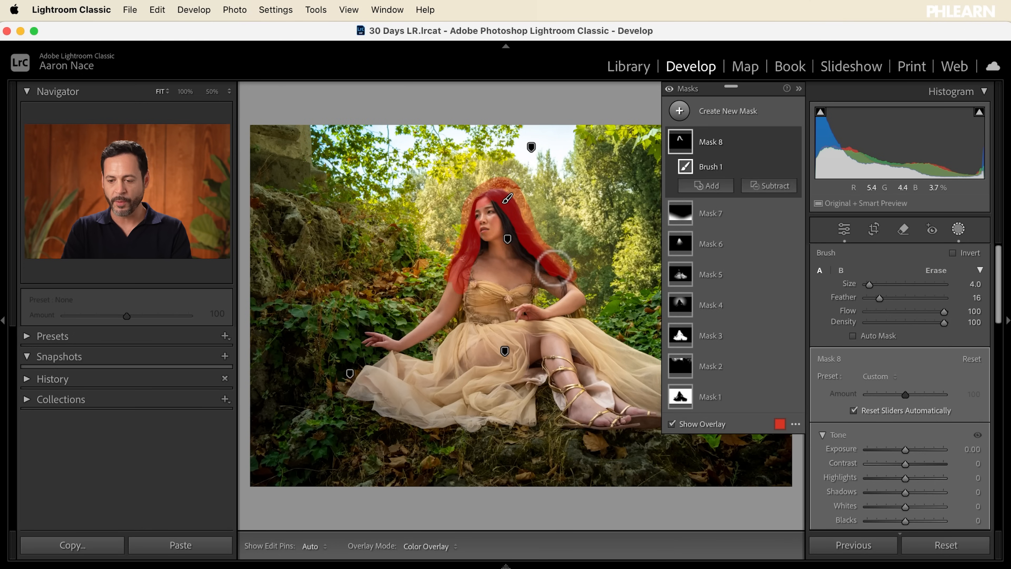
Set Mask 8's Exposure to 1.23 and Temp to 53
left_click_drag(904, 448, 917, 449)
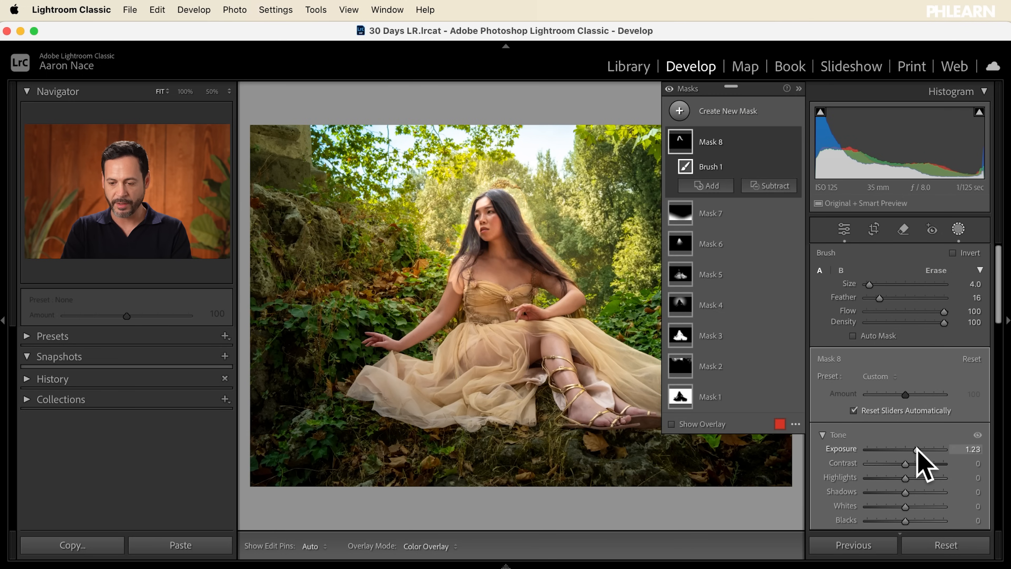
scroll(916, 449, "down", 5)
left_click_drag(917, 451, 929, 452)
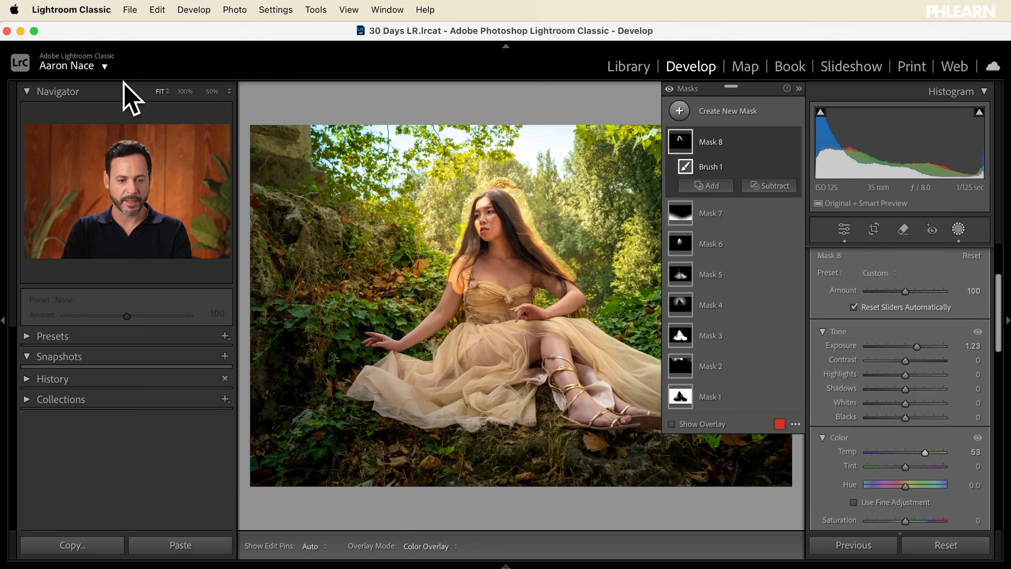
Subtract the background from Mask 8 to limit the hair glow to the woman
left_click(212, 92)
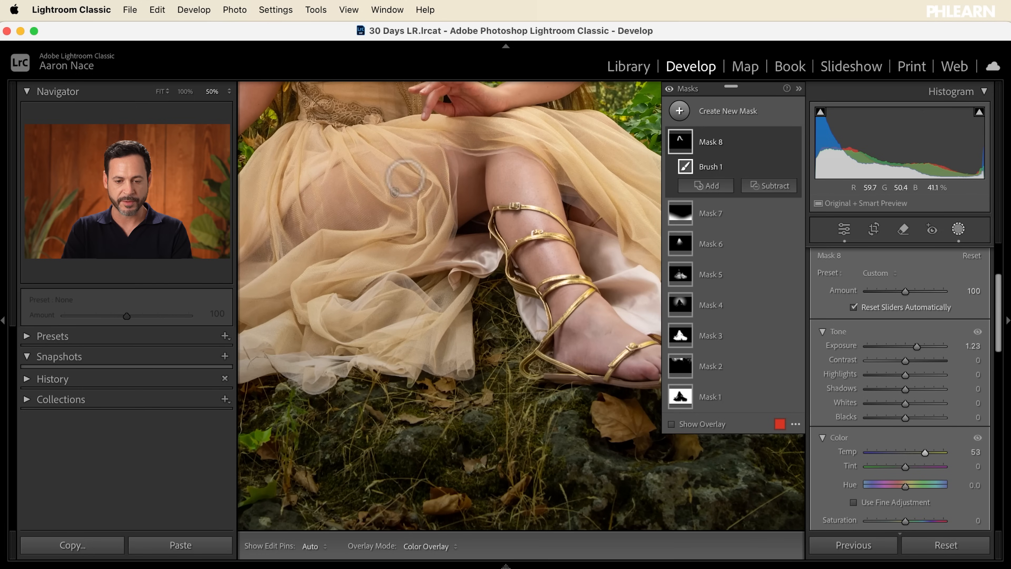
left_click_drag(417, 149, 479, 492)
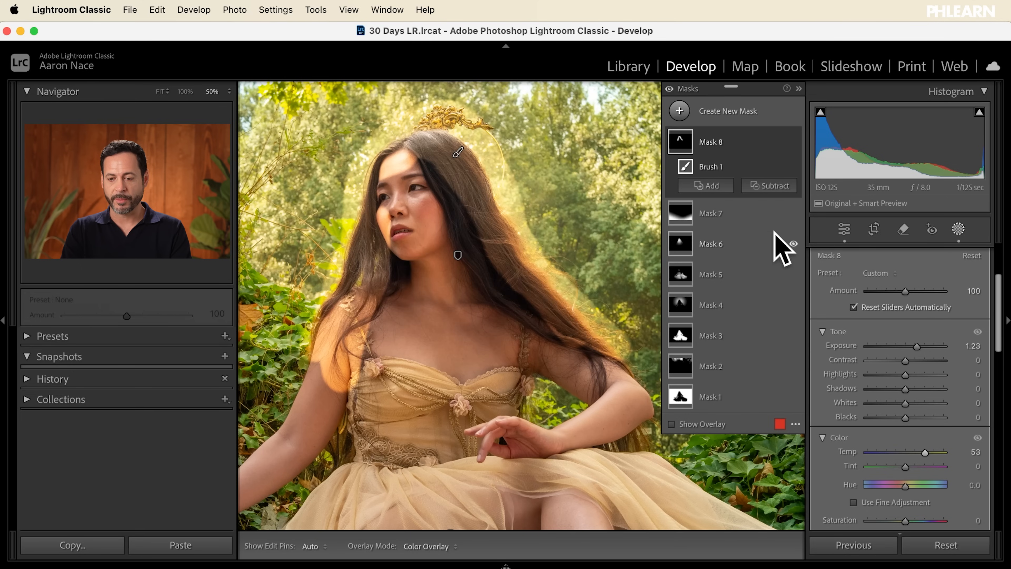
left_click(773, 186)
left_click(794, 252)
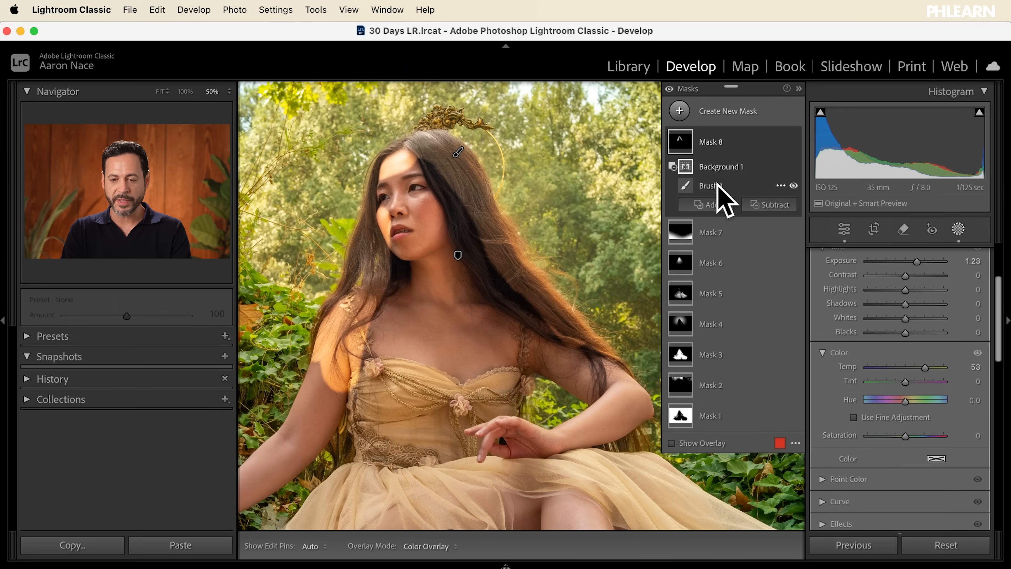
Erase the Brush 1 spill from the woman's shoulder and upper arm, using an eraser with Feather 78 and Flow 14
left_click(719, 185)
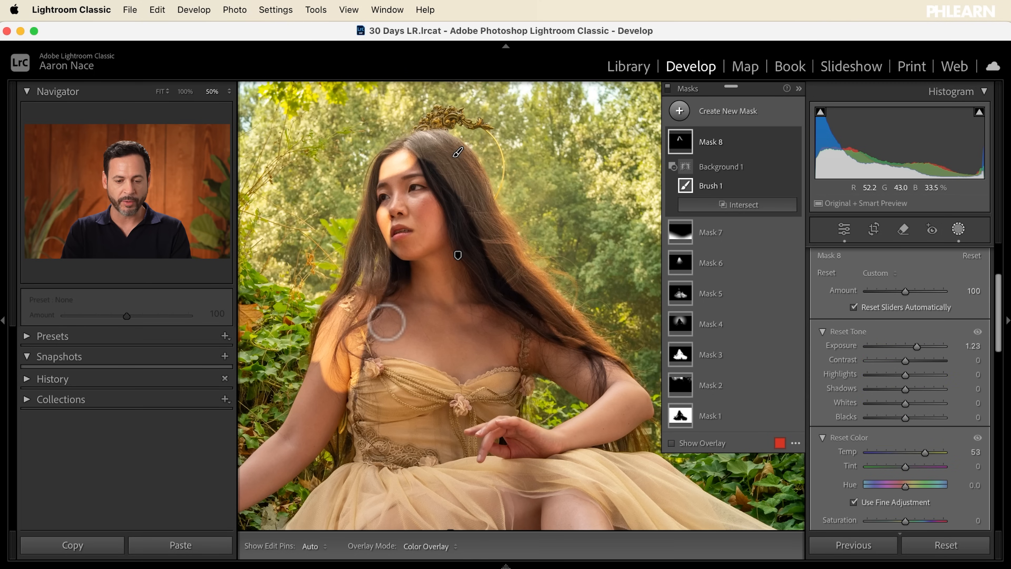
left_click_drag(374, 342, 369, 328)
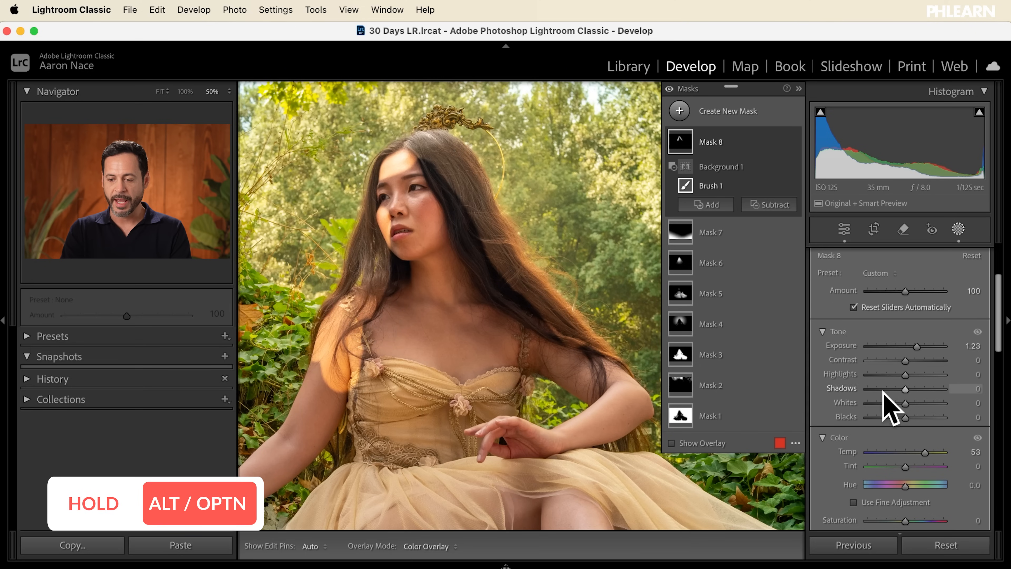
scroll(884, 388, "up", 5)
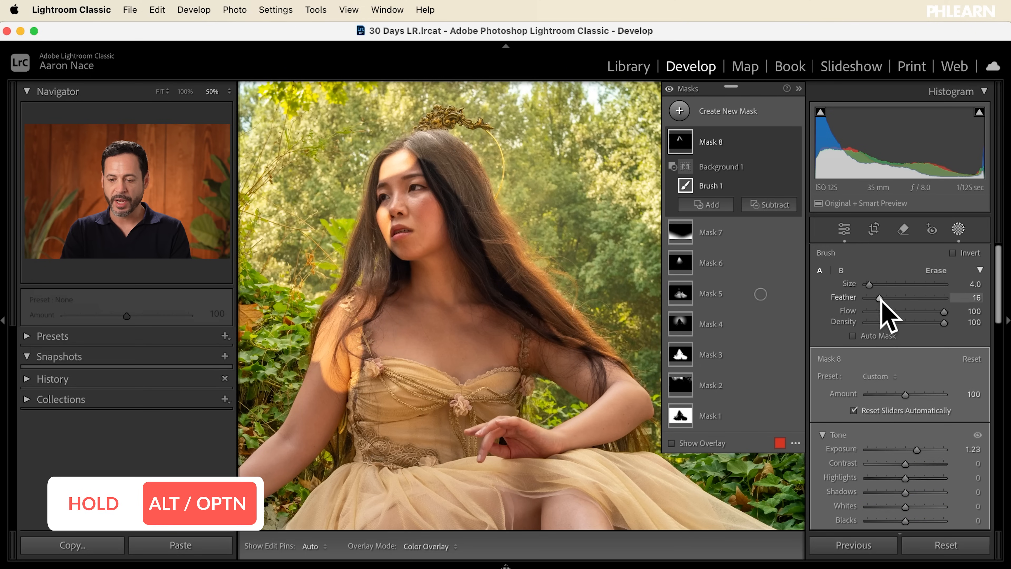
left_click_drag(880, 297, 887, 298)
key("alt")
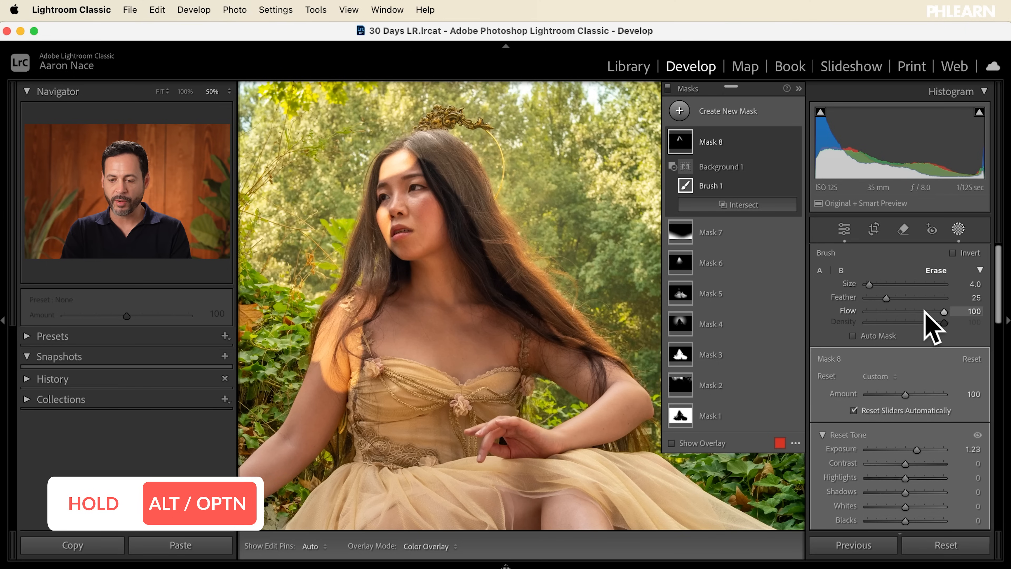
left_click_drag(889, 311, 928, 299)
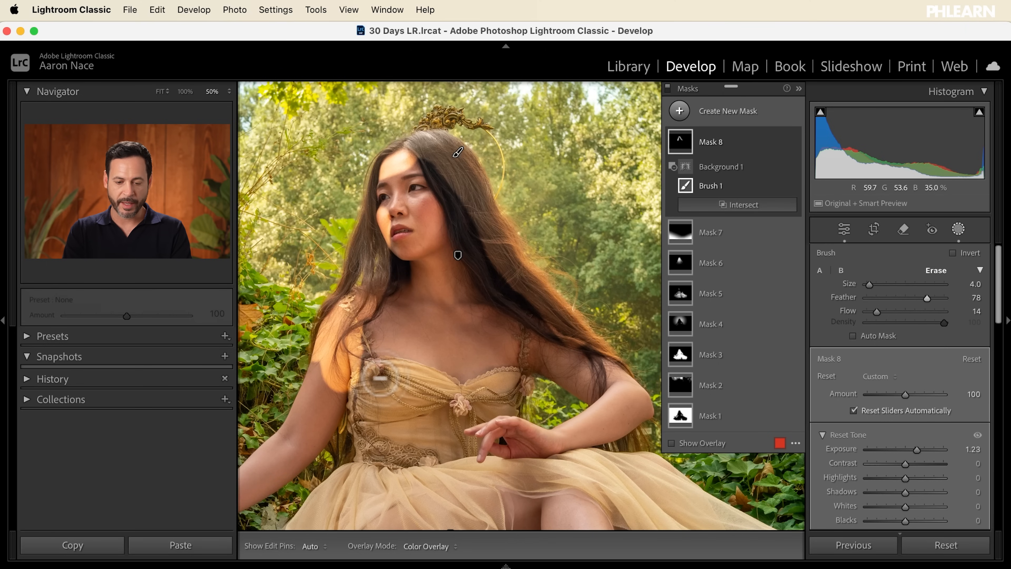
mouse_move(380, 378)
left_mouse_down()
mouse_move(353, 351)
mouse_move(361, 342)
mouse_move(359, 379)
mouse_move(356, 366)
mouse_move(337, 386)
mouse_move(371, 351)
mouse_move(356, 334)
mouse_move(357, 357)
mouse_move(386, 320)
mouse_move(372, 359)
left_mouse_up()
key("alt")
left_click(884, 309)
mouse_move(283, 382)
left_mouse_down()
mouse_move(371, 380)
mouse_move(340, 400)
mouse_move(340, 383)
mouse_move(330, 408)
mouse_move(357, 385)
mouse_move(336, 380)
mouse_move(315, 402)
mouse_move(378, 346)
mouse_move(320, 358)
mouse_move(334, 384)
mouse_move(306, 409)
mouse_move(328, 365)
mouse_move(392, 299)
mouse_move(380, 301)
mouse_move(399, 201)
mouse_move(390, 210)
mouse_move(394, 202)
mouse_move(392, 214)
mouse_move(409, 216)
mouse_move(429, 163)
mouse_move(411, 170)
mouse_move(425, 164)
mouse_move(415, 164)
mouse_move(421, 155)
mouse_move(413, 166)
mouse_move(395, 163)
mouse_move(401, 153)
mouse_move(422, 158)
mouse_move(401, 170)
mouse_move(404, 199)
mouse_move(471, 214)
mouse_move(435, 169)
mouse_move(452, 178)
mouse_move(458, 166)
mouse_move(475, 186)
mouse_move(467, 228)
mouse_move(490, 259)
mouse_move(489, 242)
mouse_move(548, 269)
mouse_move(529, 286)
mouse_move(516, 272)
mouse_move(532, 319)
mouse_move(511, 304)
mouse_move(531, 309)
mouse_move(509, 306)
mouse_move(564, 347)
mouse_move(549, 318)
mouse_move(592, 385)
mouse_move(425, 220)
mouse_move(455, 201)
mouse_move(429, 192)
mouse_move(404, 228)
mouse_move(401, 211)
mouse_move(380, 237)
mouse_move(388, 291)
mouse_move(318, 362)
mouse_move(340, 312)
mouse_move(320, 356)
mouse_move(362, 291)
mouse_move(367, 323)
mouse_move(406, 235)
mouse_move(398, 279)
mouse_move(441, 247)
mouse_move(408, 211)
mouse_move(427, 229)
left_mouse_up()
key("h")
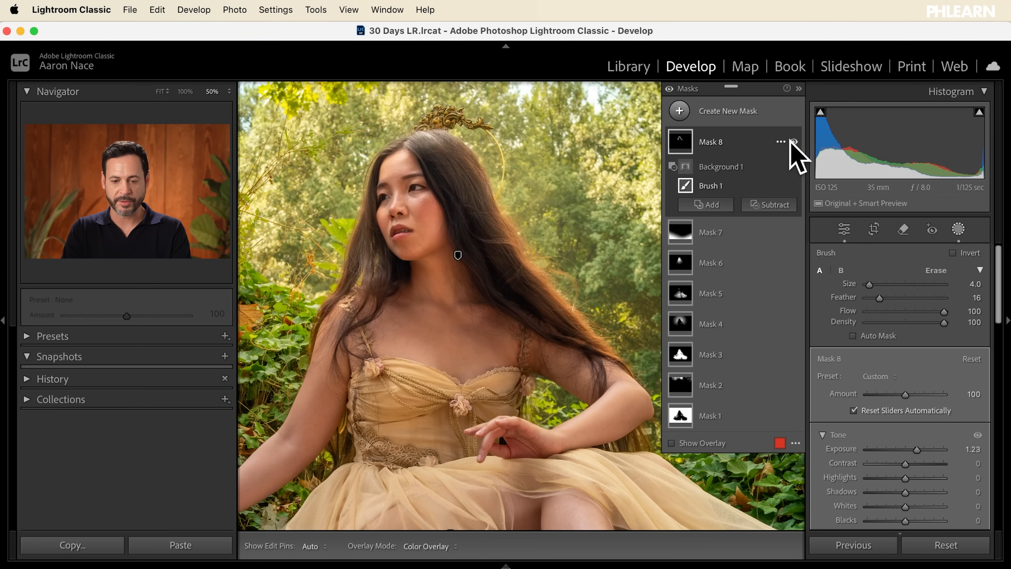
Touch up Mask 8's brush around the woman's hair and shoulder, and inspect the result at 100%
mouse_move(436, 185)
left_mouse_down()
mouse_move(402, 174)
mouse_move(422, 172)
mouse_move(394, 211)
mouse_move(403, 233)
mouse_move(395, 260)
left_mouse_up()
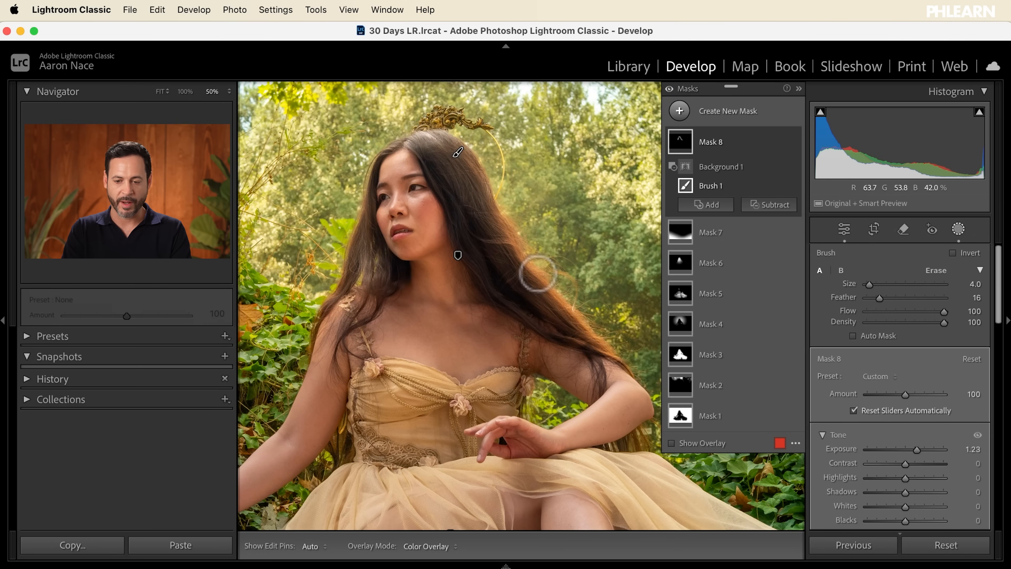
key("alt")
key("h")
mouse_move(350, 357)
left_mouse_down()
mouse_move(332, 394)
mouse_move(357, 390)
mouse_move(367, 365)
mouse_move(368, 377)
mouse_move(343, 387)
mouse_move(338, 354)
left_mouse_up()
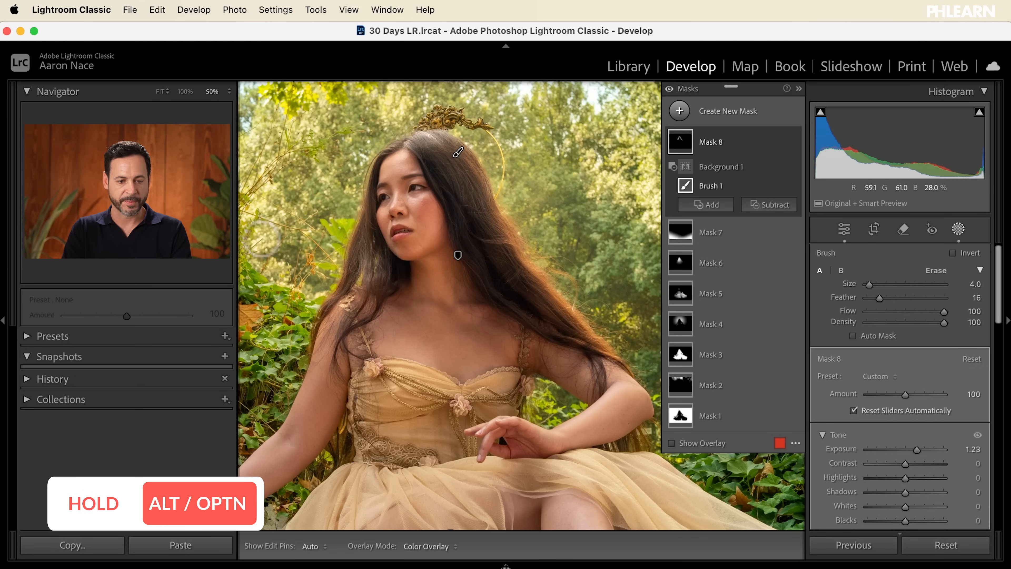
left_click(185, 91)
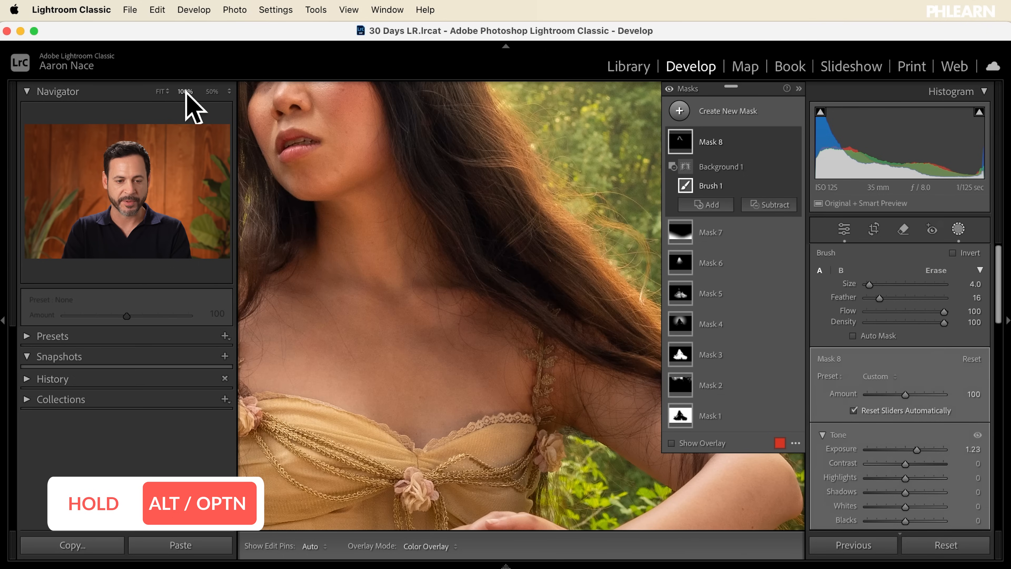
Leave masking and set the whole photo's white balance Temp to 5,517
left_click(160, 92)
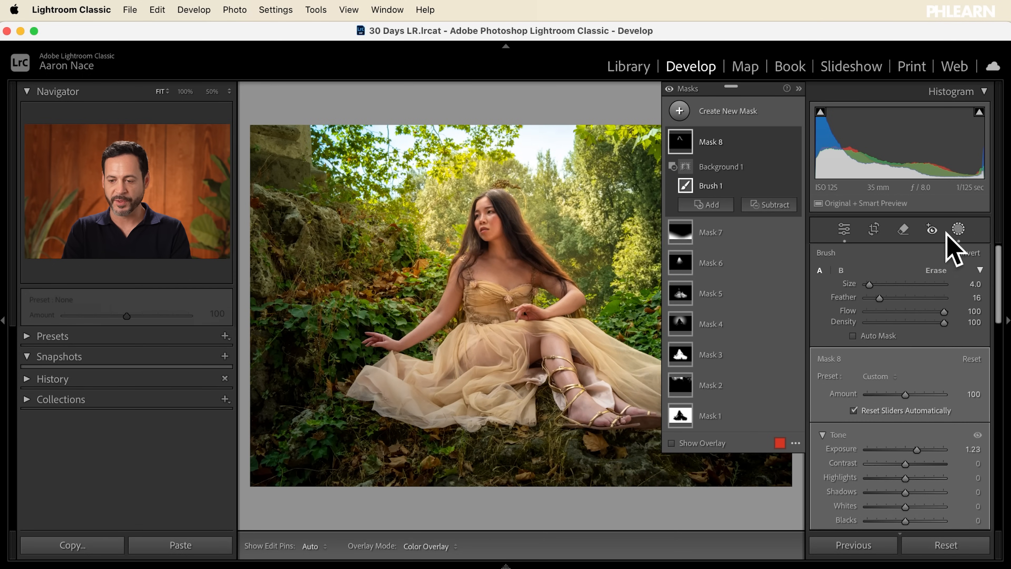
left_click(958, 229)
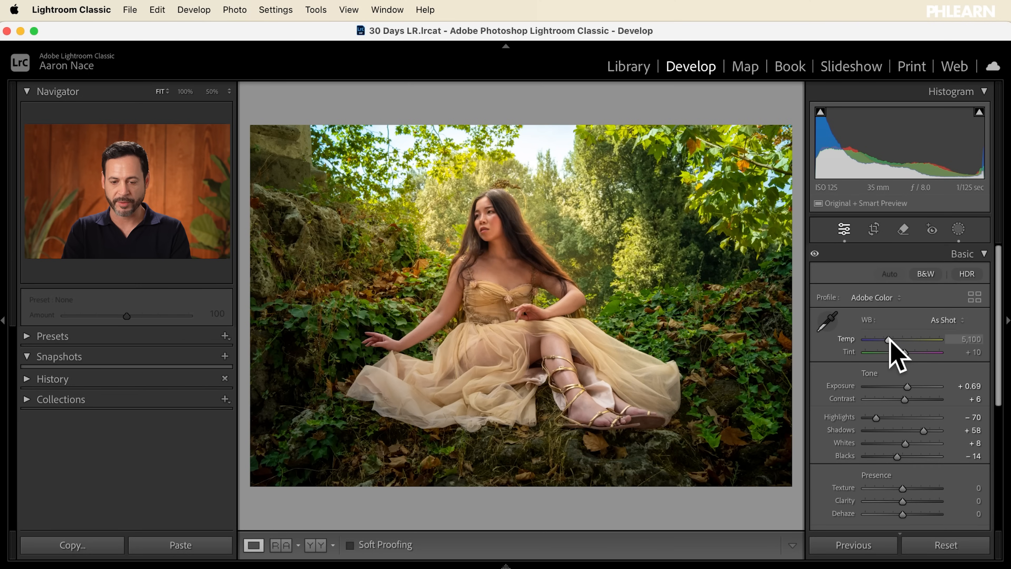
left_click_drag(890, 338, 892, 339)
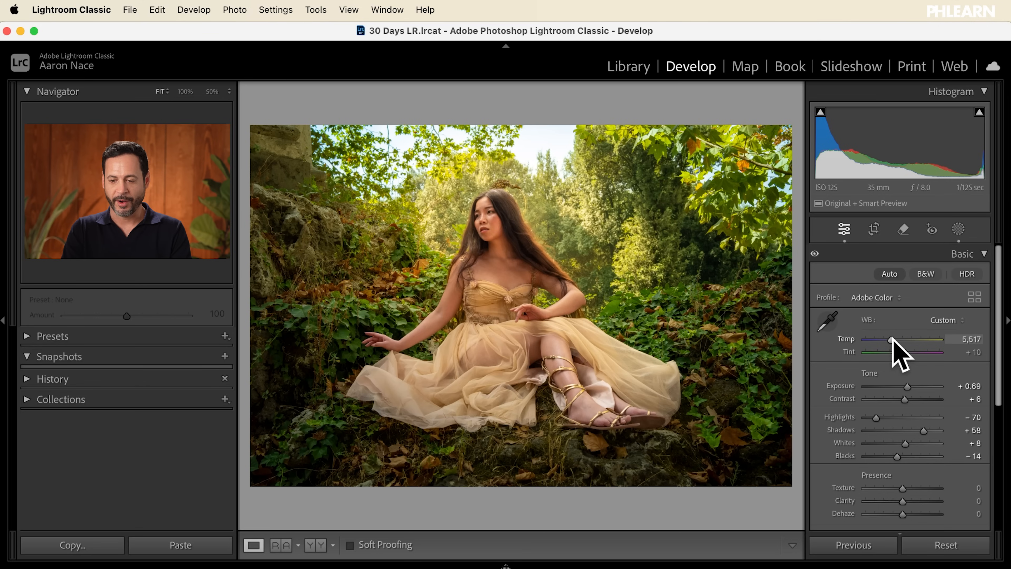
Compare the photo with the Basic adjustments switched off and on
left_click(814, 254)
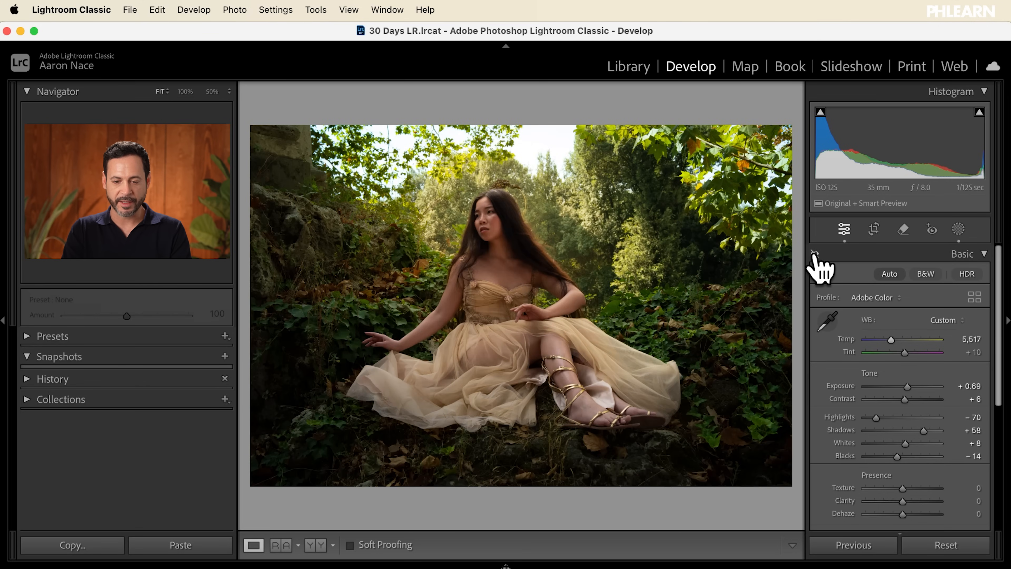
left_click(814, 254)
left_click(815, 254)
left_click(814, 254)
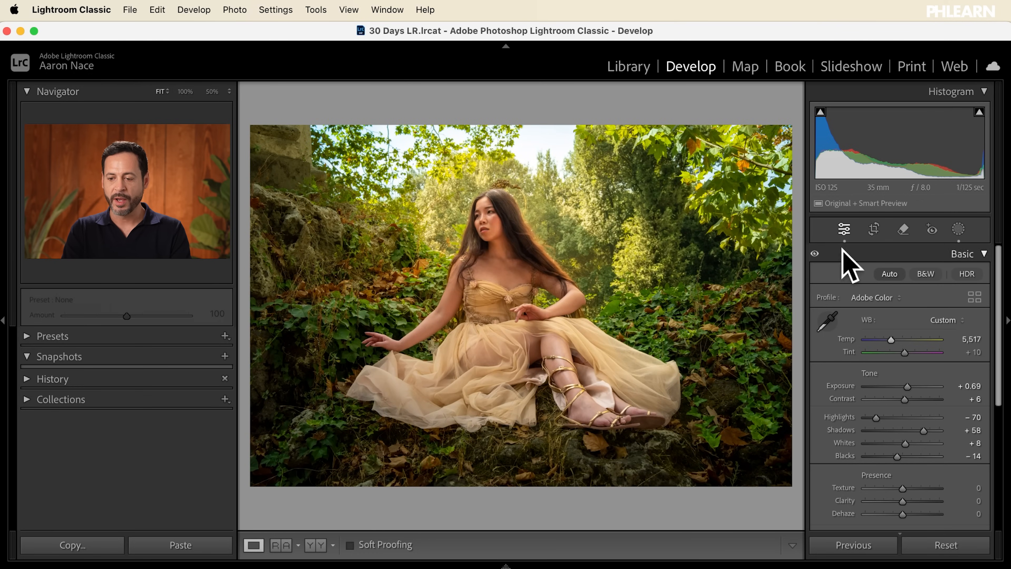
Compare the photo with all eight masks hidden and shown
left_click(959, 230)
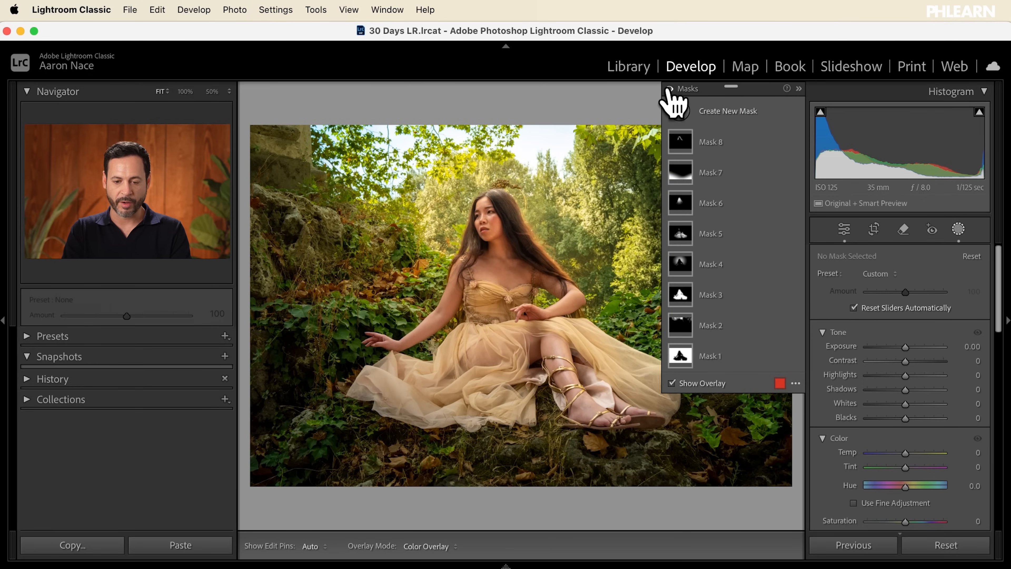
left_click(669, 89)
left_click(669, 90)
left_click(669, 89)
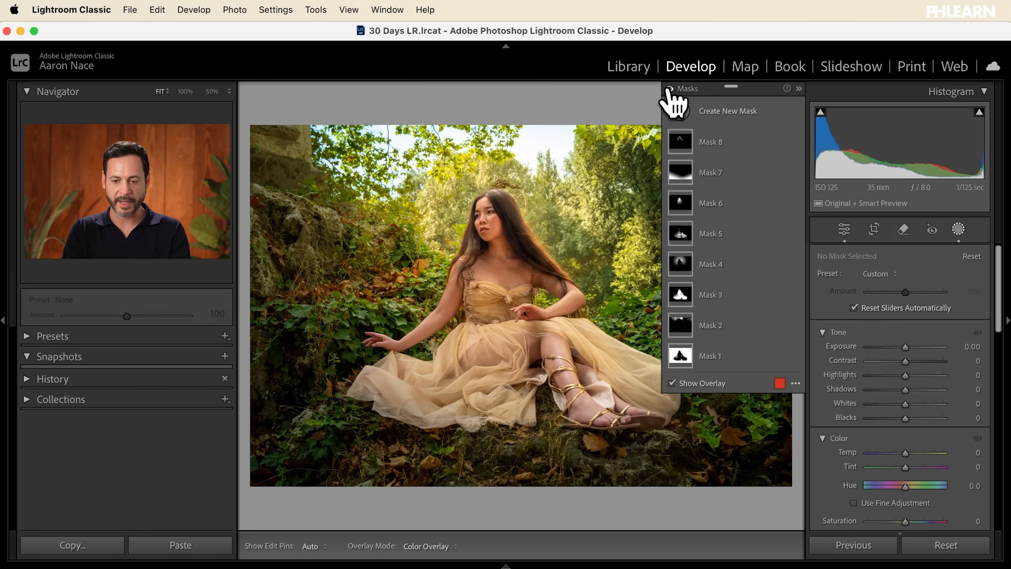
Close masking and compare the original photo with the fully edited version
left_click(957, 233)
key("backslash")
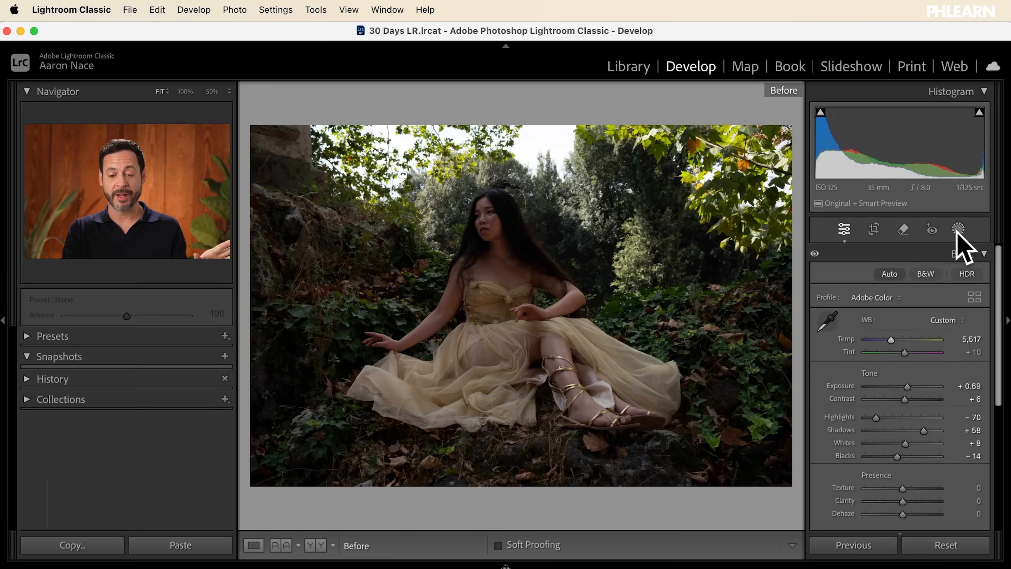
key("backslash")
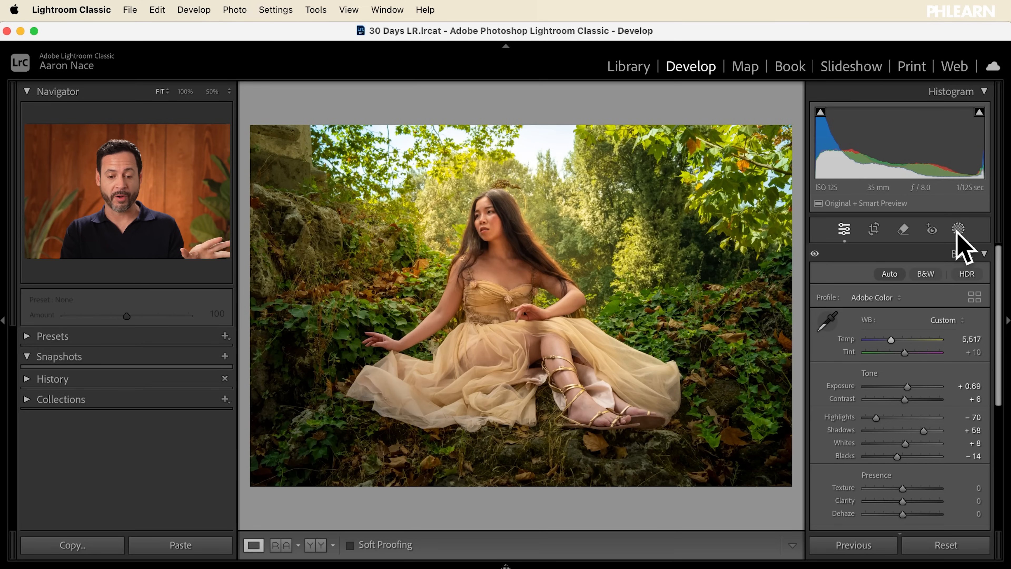
key("backslash")
key("backslash")
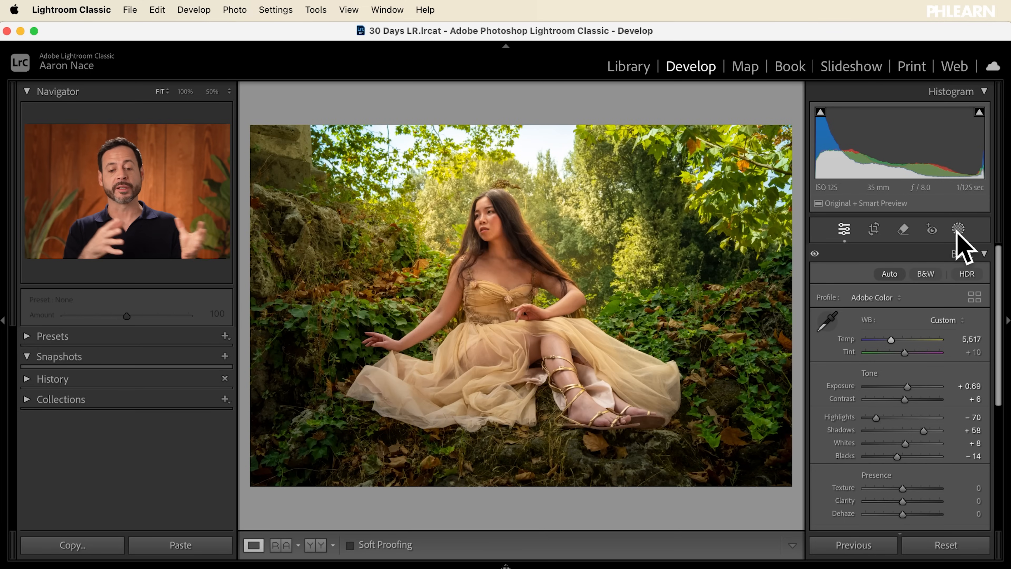